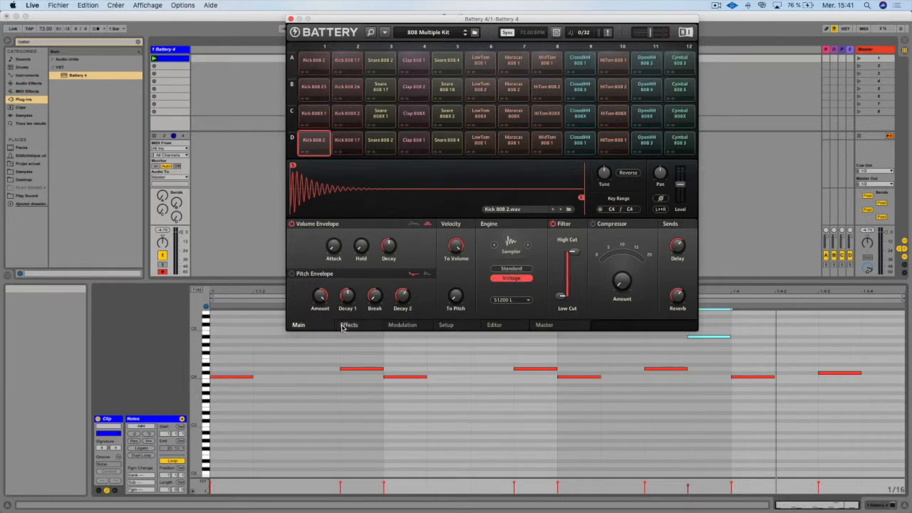
# Step: Show the selected kick cell's effects and reorder the chain so TM comes first, followed by Saturation and LoFi
pyautogui.click(346, 325)
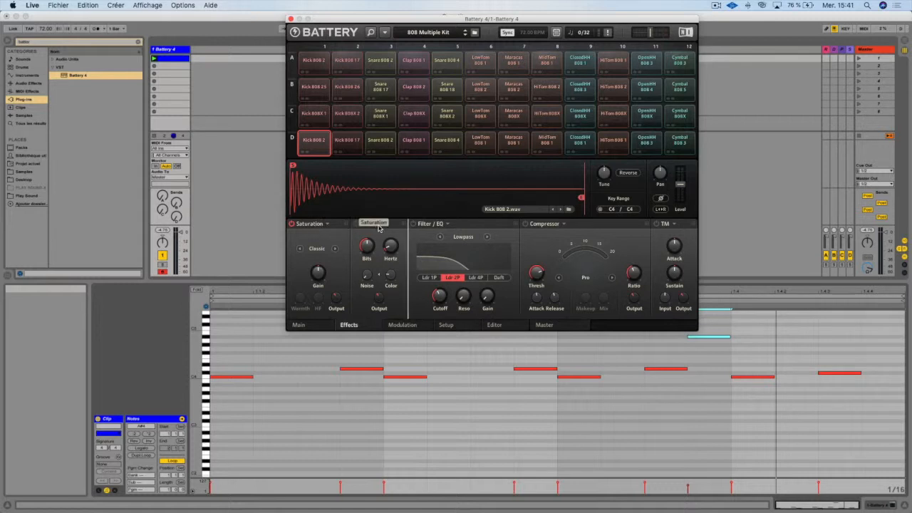
pyautogui.moveTo(374, 227); pyautogui.dragTo(410, 226)
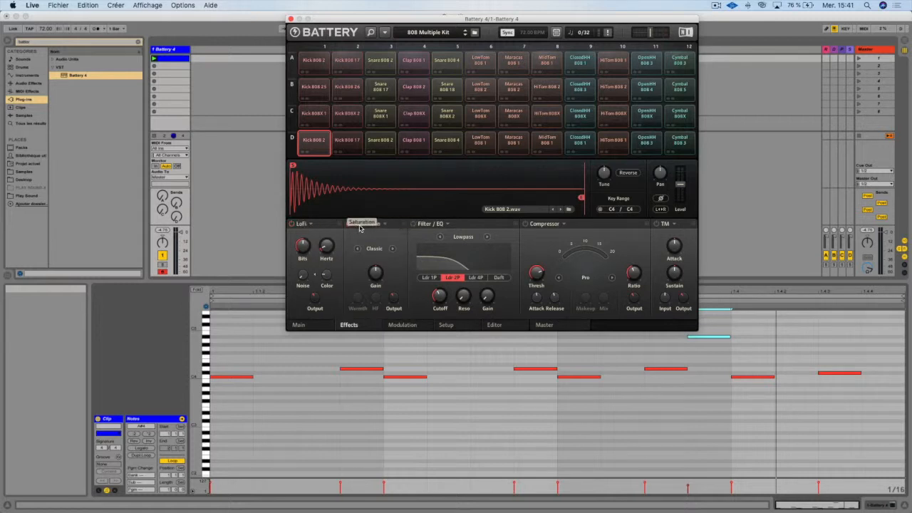
pyautogui.moveTo(342, 226); pyautogui.dragTo(343, 226)
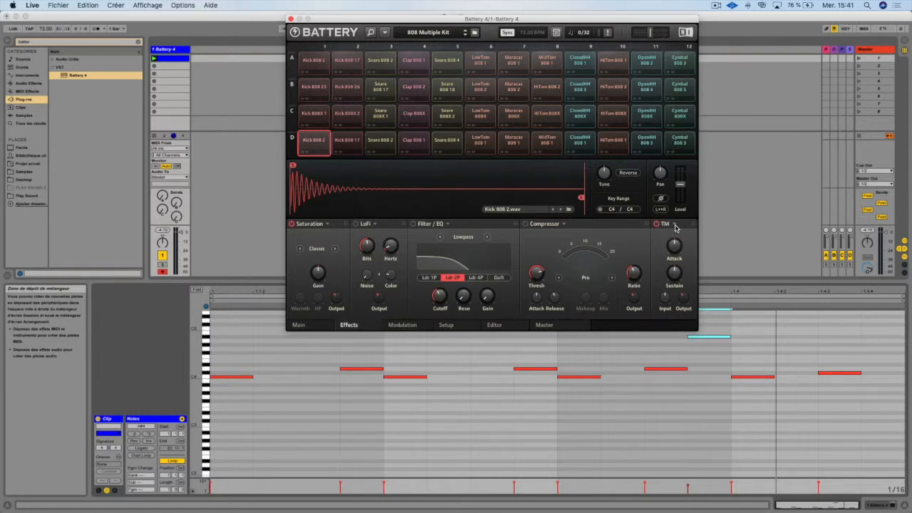
pyautogui.moveTo(445, 226); pyautogui.dragTo(304, 230)
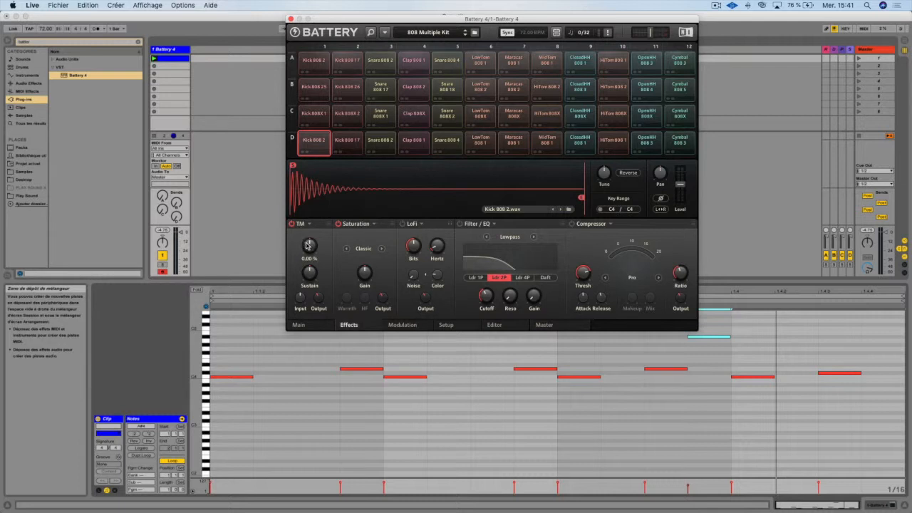
# Step: Look through the TM effect's factory presets, user presets and preset saving dialog without saving anything
pyautogui.click(308, 225)
pyautogui.moveTo(316, 235)
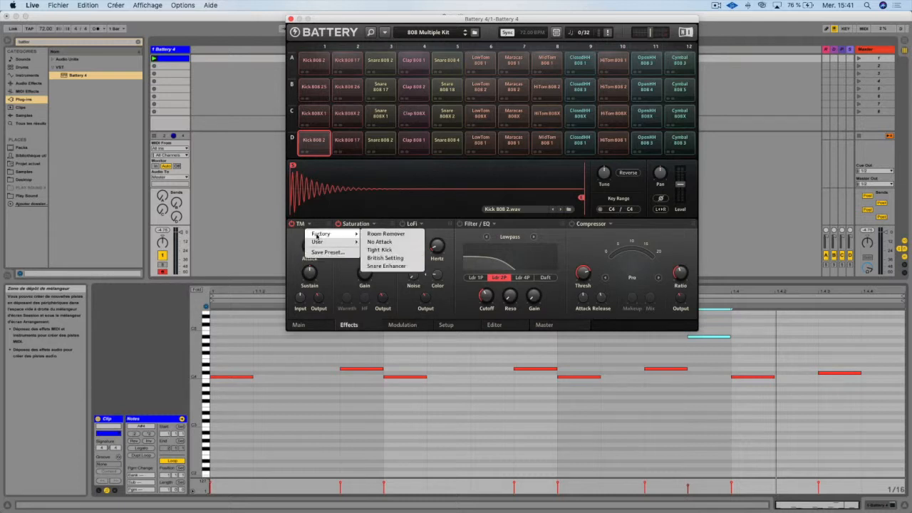
pyautogui.click(421, 225)
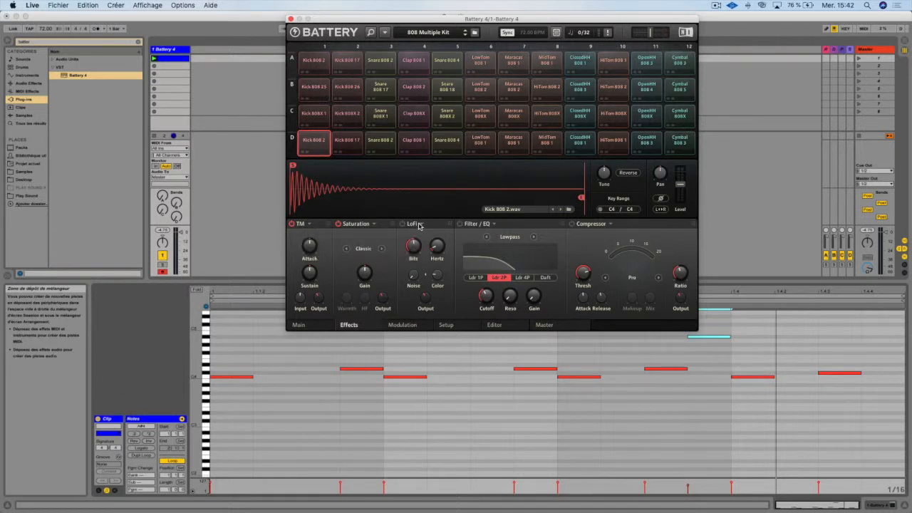
pyautogui.click(417, 226)
pyautogui.click(341, 229)
pyautogui.click(308, 225)
pyautogui.click(327, 257)
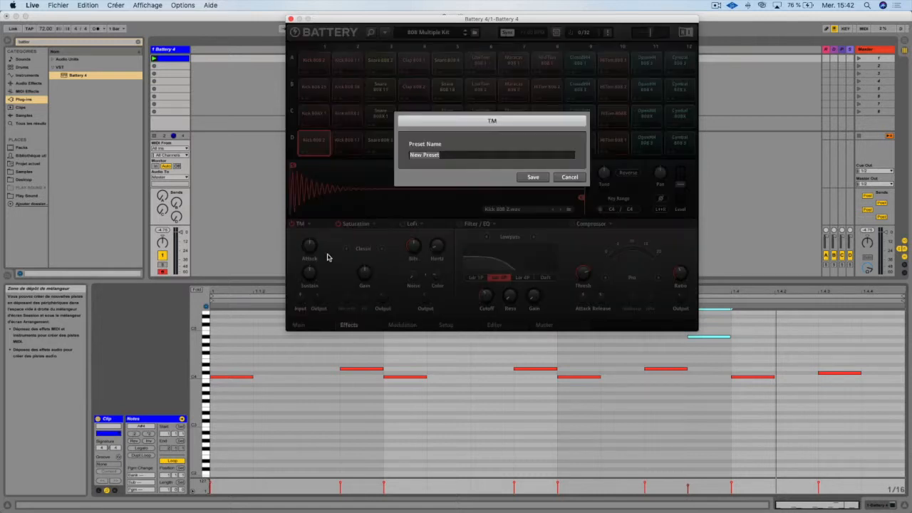
pyautogui.click(568, 178)
pyautogui.click(311, 227)
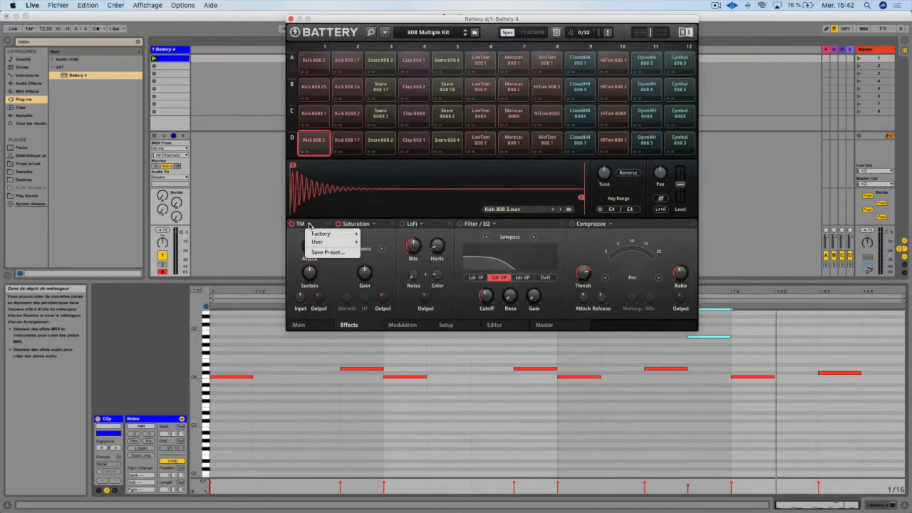
pyautogui.moveTo(322, 237)
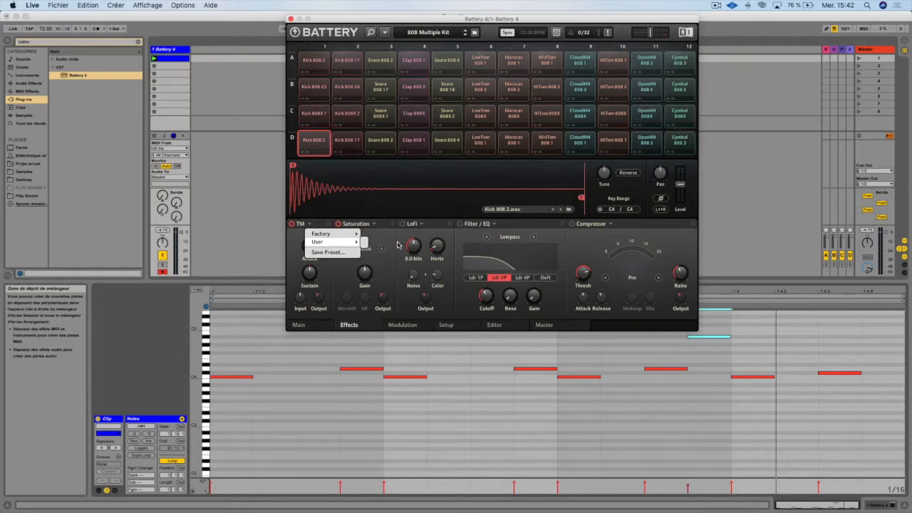
pyautogui.click(321, 218)
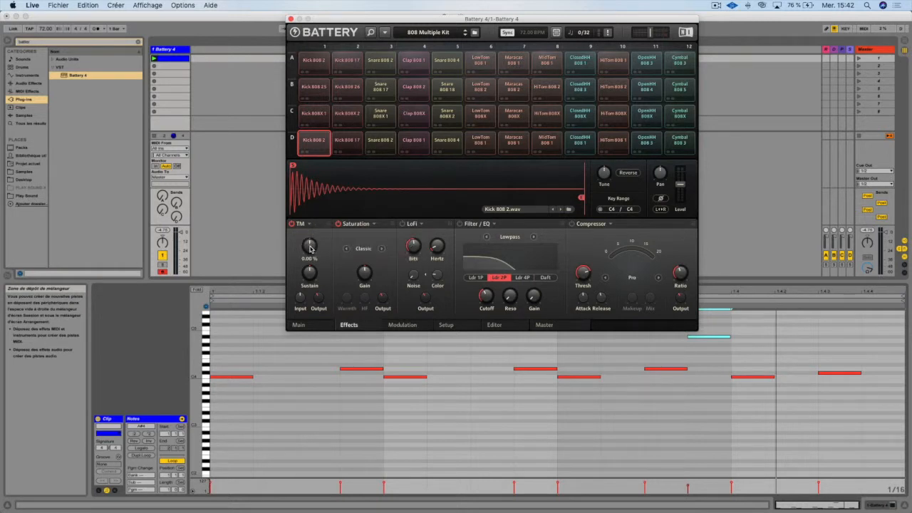
# Step: Try raising the TM effect's Attack and Sustain on the kick, resetting each one to 0 %
pyautogui.moveTo(309, 247); pyautogui.dragTo(310, 248)
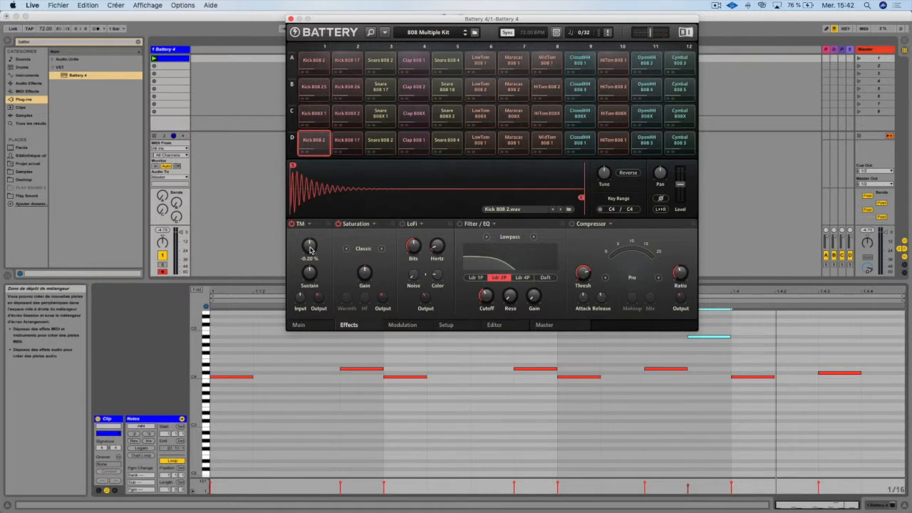
pyautogui.moveTo(309, 248); pyautogui.dragTo(310, 185)
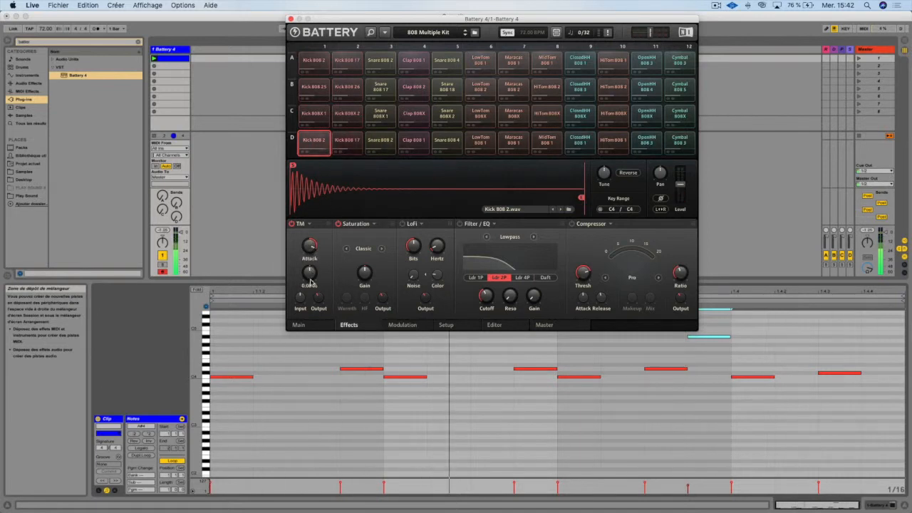
pyautogui.moveTo(308, 251)
pyautogui.mouseDown()
pyautogui.moveTo(309, 278)
pyautogui.moveTo(312, 235)
pyautogui.moveTo(312, 272)
pyautogui.moveTo(312, 249)
pyautogui.mouseUp()
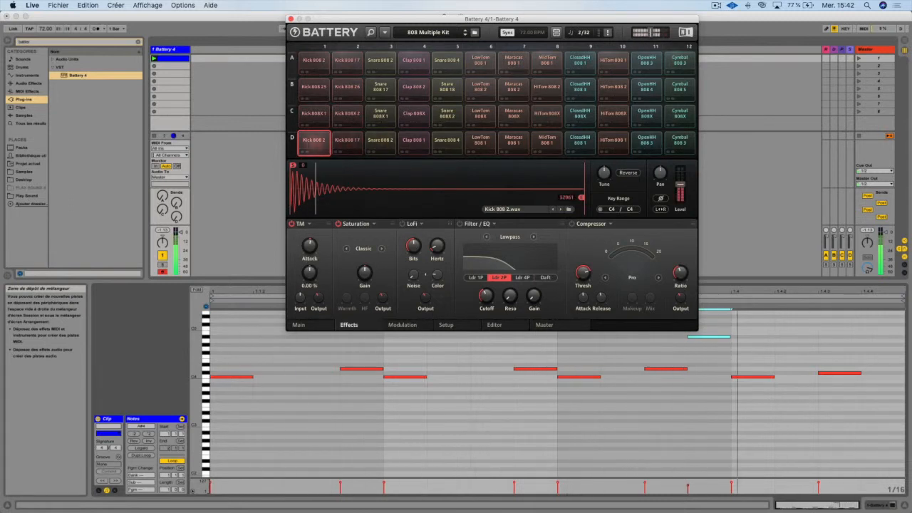
pyautogui.moveTo(310, 272)
pyautogui.mouseDown()
pyautogui.moveTo(309, 242)
pyautogui.moveTo(309, 258)
pyautogui.mouseUp()
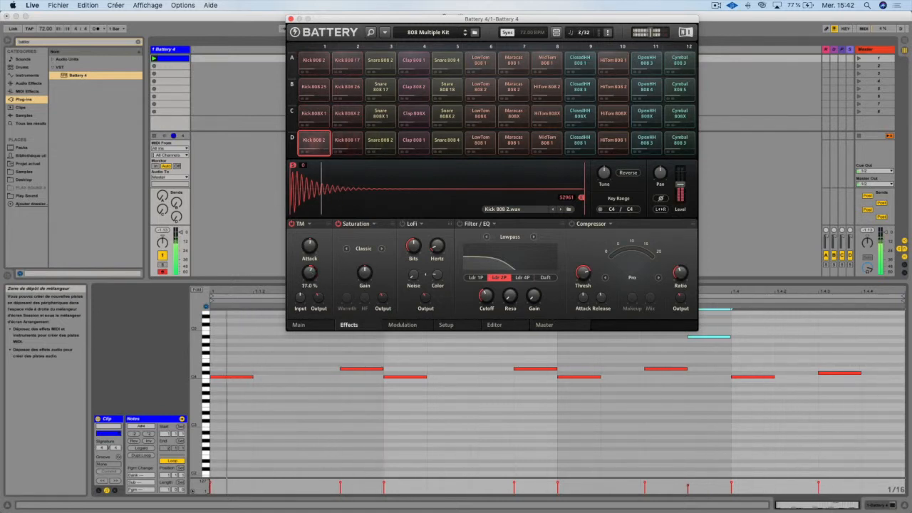
pyautogui.doubleClick(309, 273)
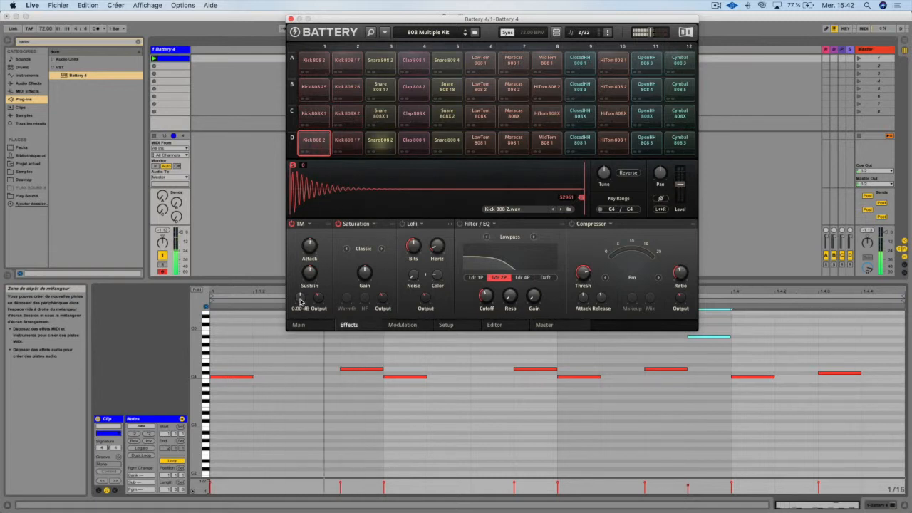
# Step: Adjust the TM effect's Input and Output levels on the kick and switch the TM effect off
pyautogui.moveTo(300, 297); pyautogui.dragTo(300, 287)
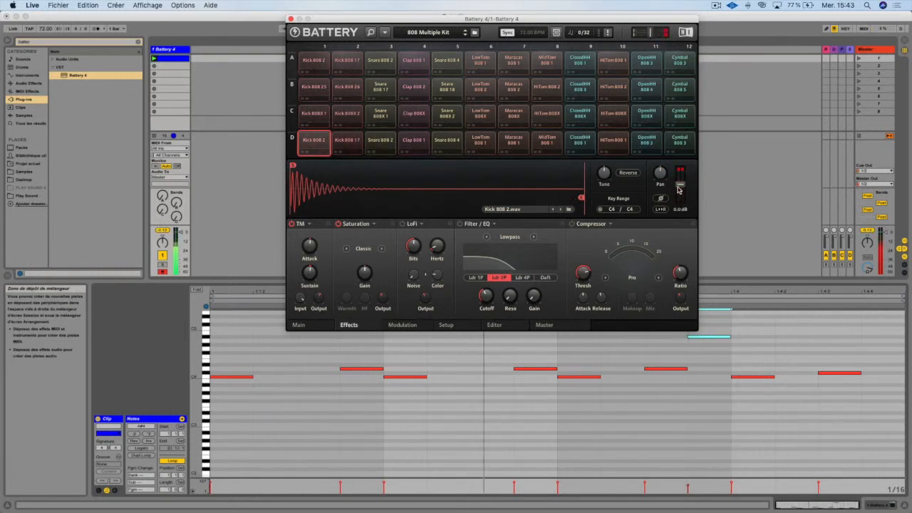
pyautogui.moveTo(320, 299); pyautogui.dragTo(320, 311)
pyautogui.moveTo(302, 299); pyautogui.dragTo(302, 299)
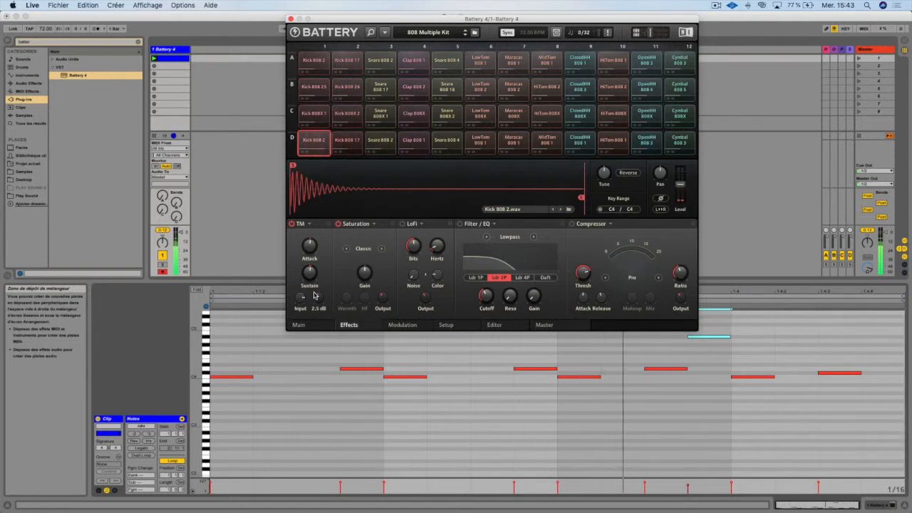
pyautogui.click(292, 224)
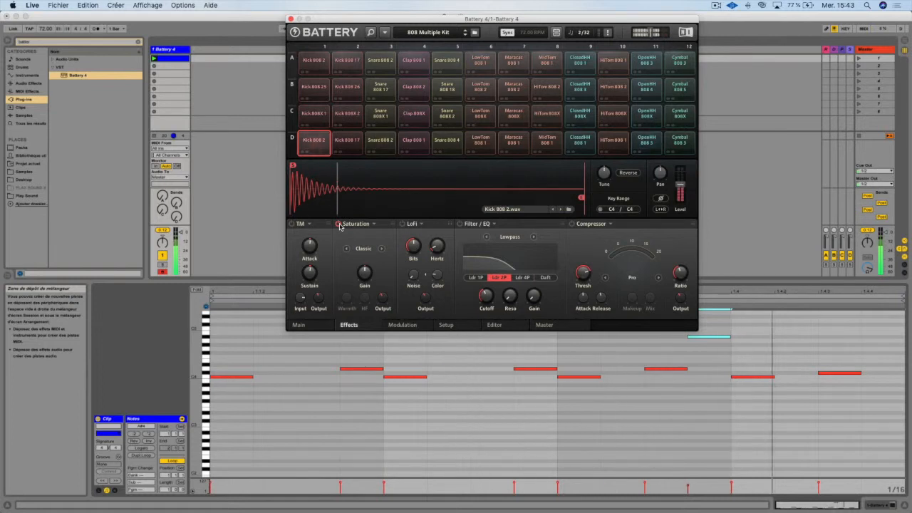
# Step: Load the Classic Distortion factory preset into the Saturation effect
pyautogui.click(370, 225)
pyautogui.moveTo(388, 234)
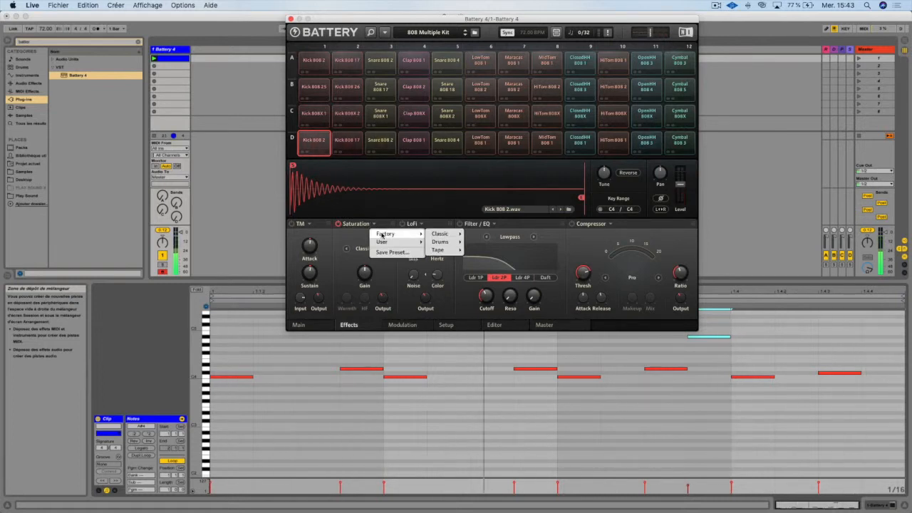
pyautogui.moveTo(440, 234)
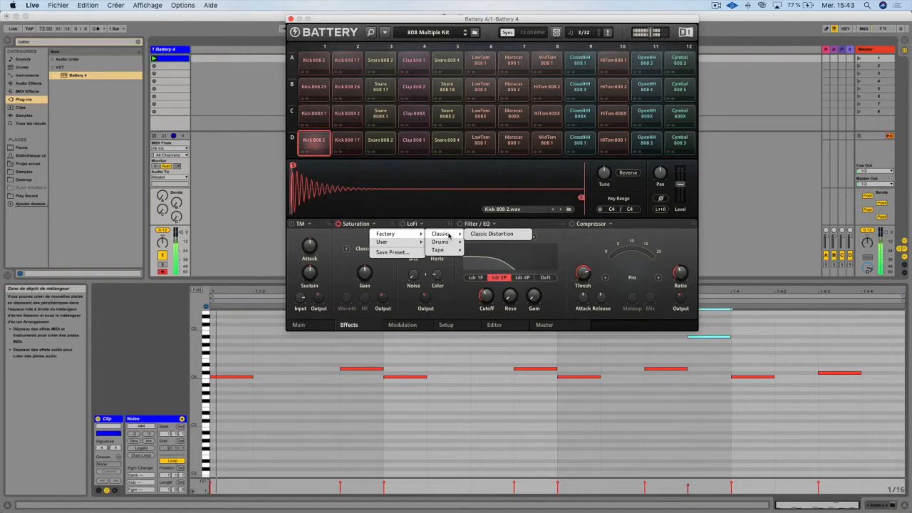
pyautogui.click(485, 235)
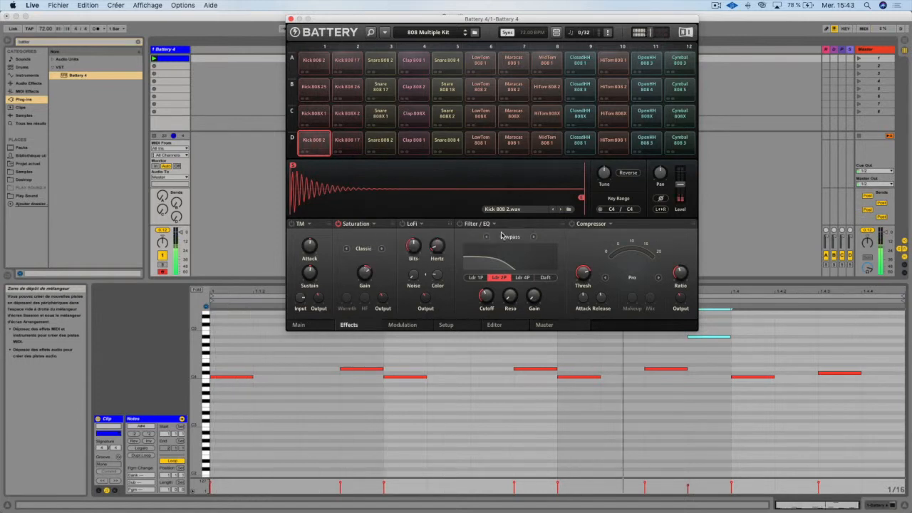
# Step: Load a factory preset from the Drums category into the Saturation effect
pyautogui.click(371, 223)
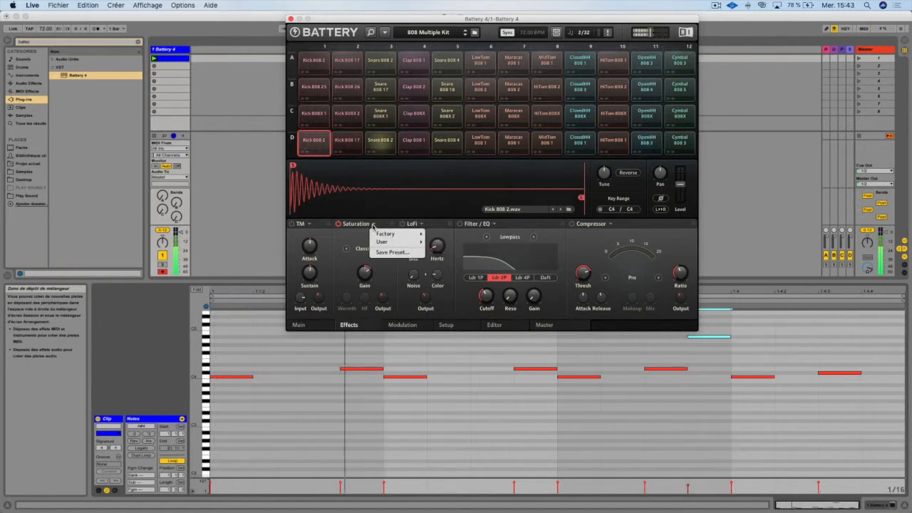
pyautogui.moveTo(388, 234)
pyautogui.moveTo(453, 243)
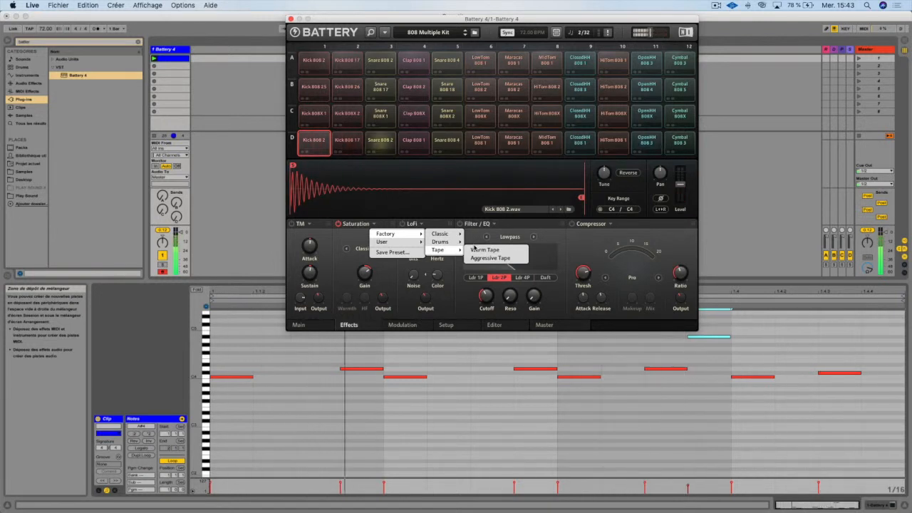
pyautogui.click(468, 246)
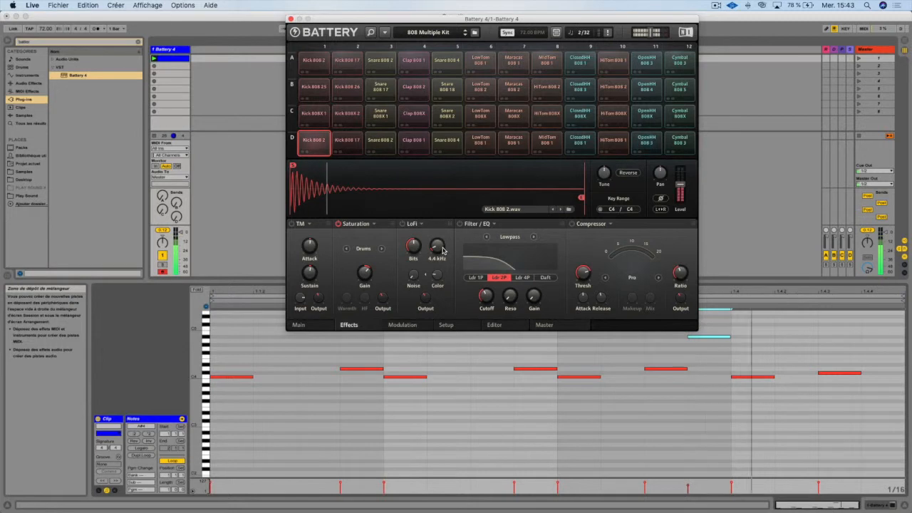
# Step: Load the Warm Tape factory preset from the Tape category into the Saturation effect
pyautogui.click(372, 224)
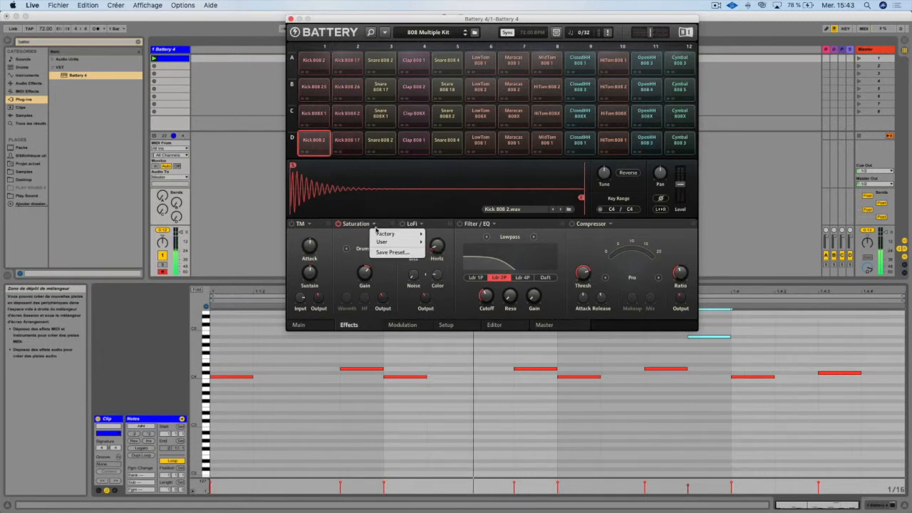
pyautogui.moveTo(417, 234)
pyautogui.moveTo(451, 249)
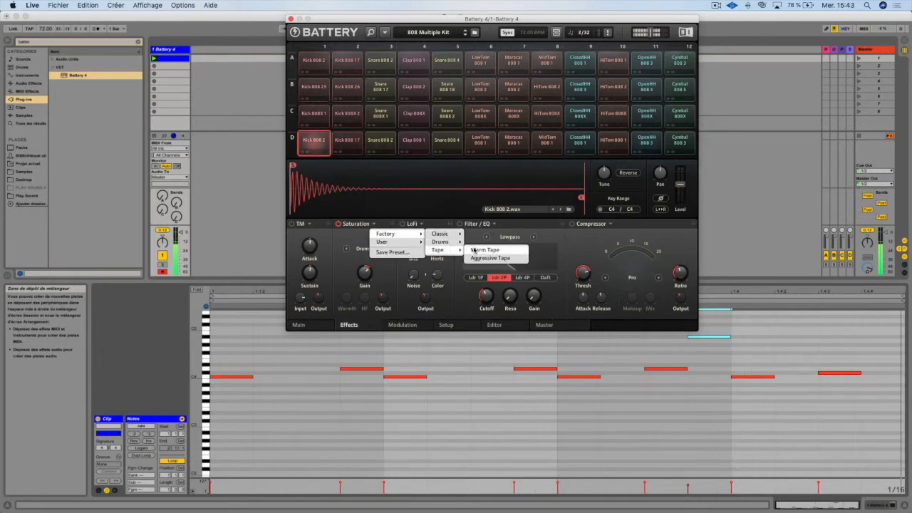
pyautogui.click(482, 250)
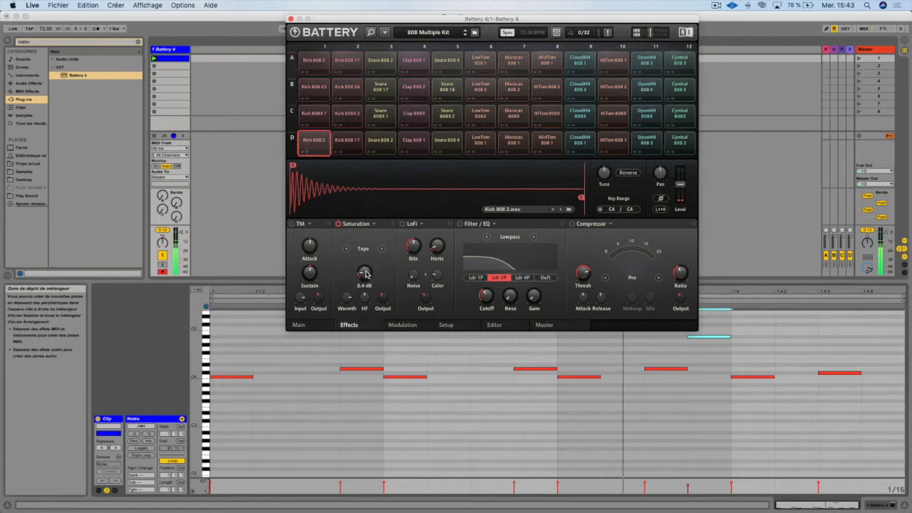
# Step: Try the Saturation effect in Drums mode with a raised Gain and an adjusted Output level
pyautogui.click(382, 249)
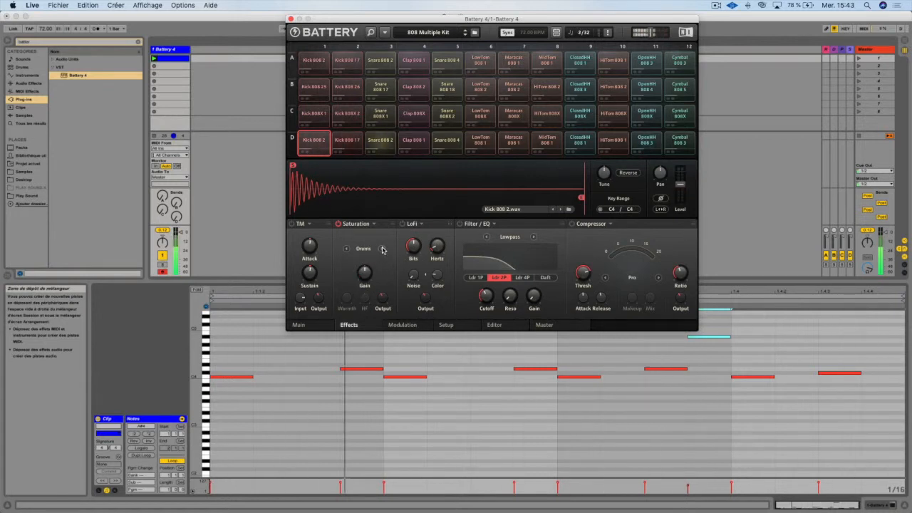
pyautogui.click(381, 248)
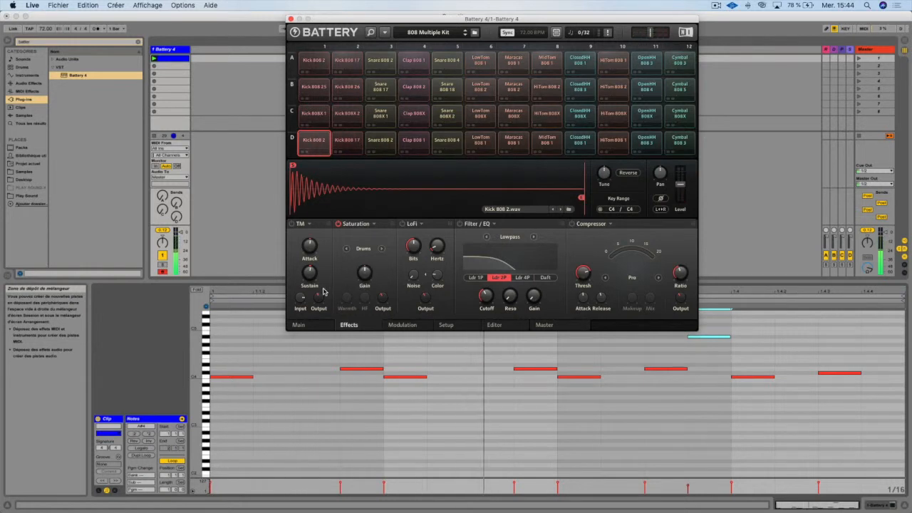
pyautogui.moveTo(360, 274); pyautogui.dragTo(360, 249)
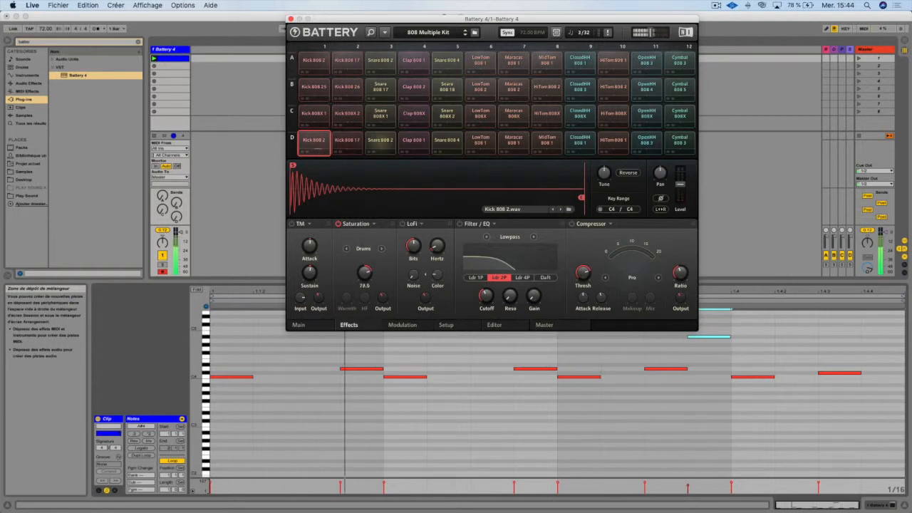
pyautogui.moveTo(382, 297); pyautogui.dragTo(383, 289)
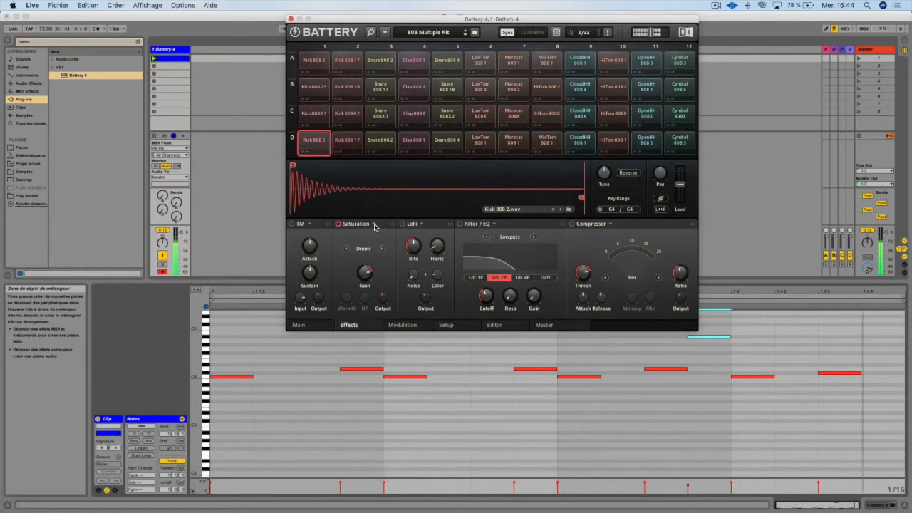
# Step: Switch the Saturation effect to Tape mode, adjust its Warmth and raise HF to about 17 kHz
pyautogui.click(382, 248)
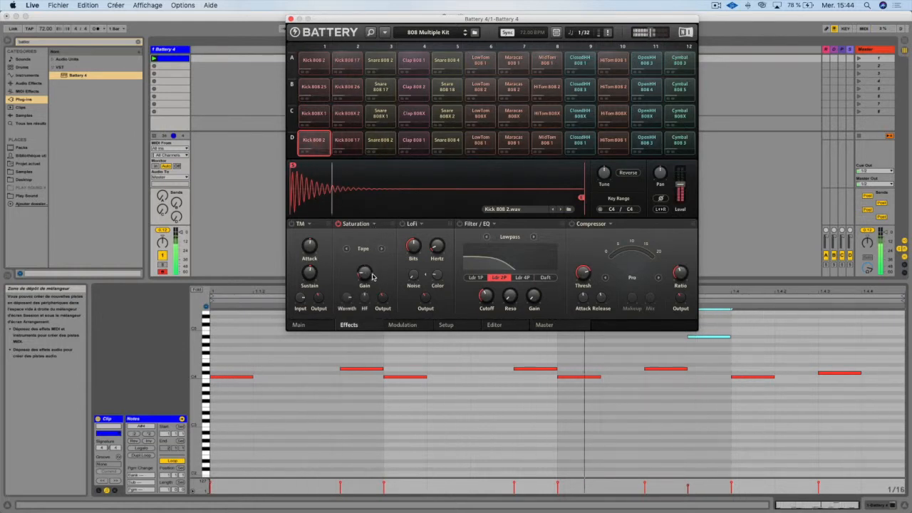
pyautogui.moveTo(347, 298); pyautogui.dragTo(347, 285)
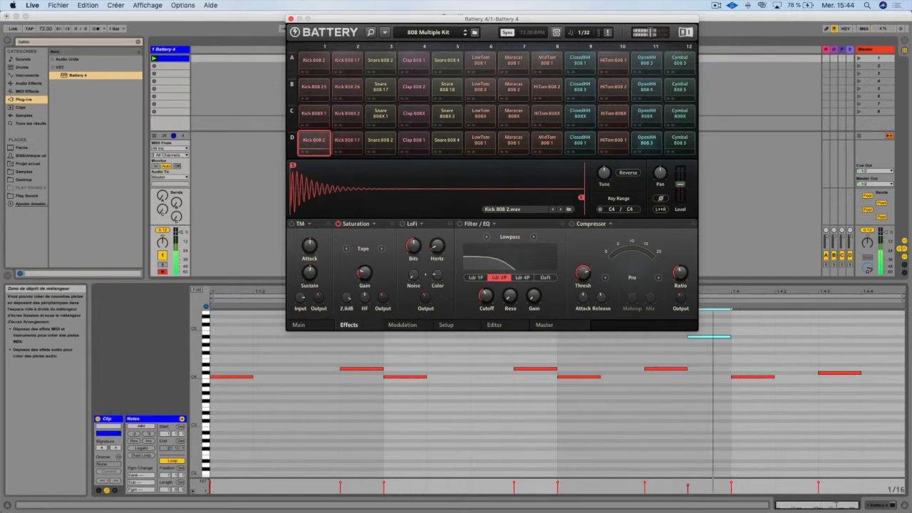
pyautogui.moveTo(347, 299); pyautogui.dragTo(347, 314)
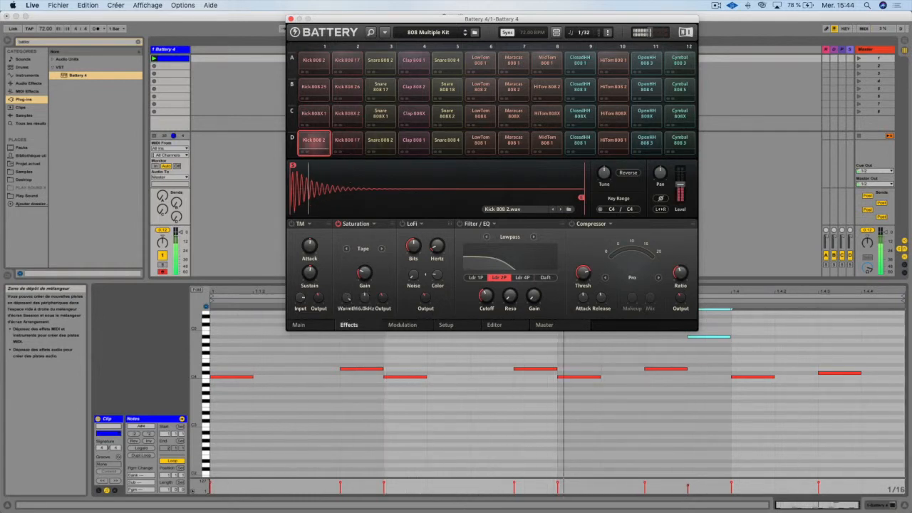
pyautogui.moveTo(364, 296); pyautogui.dragTo(364, 292)
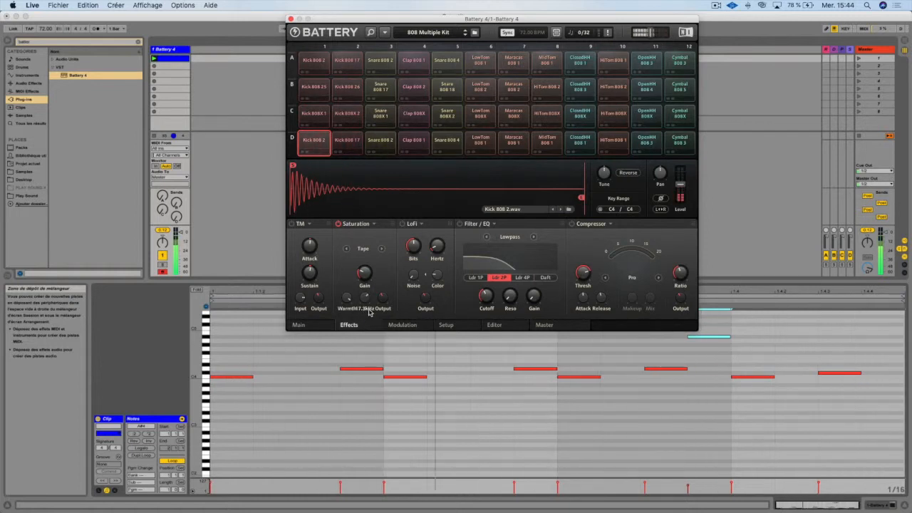
# Step: Raise the Saturation effect's HF to about 19.6 kHz and cycle through its modes back to Tape
pyautogui.moveTo(366, 298); pyautogui.dragTo(365, 293)
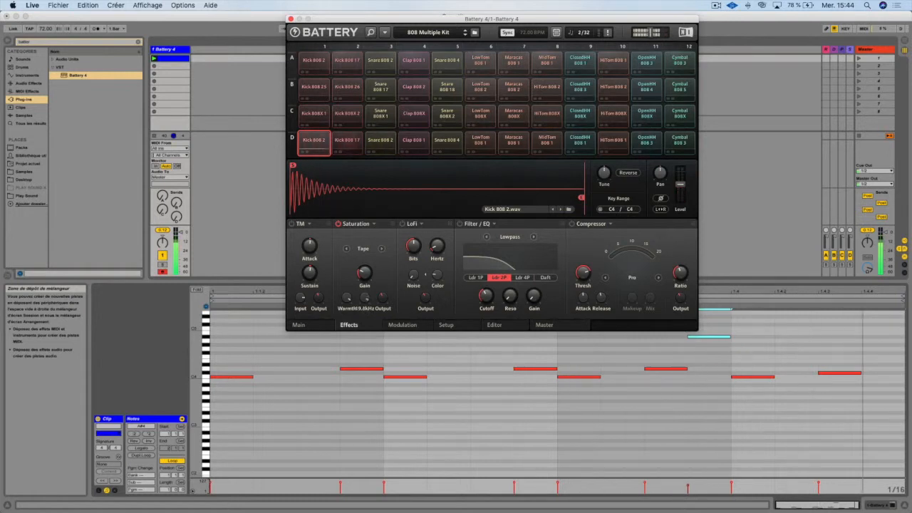
pyautogui.click(381, 249)
pyautogui.click(381, 249)
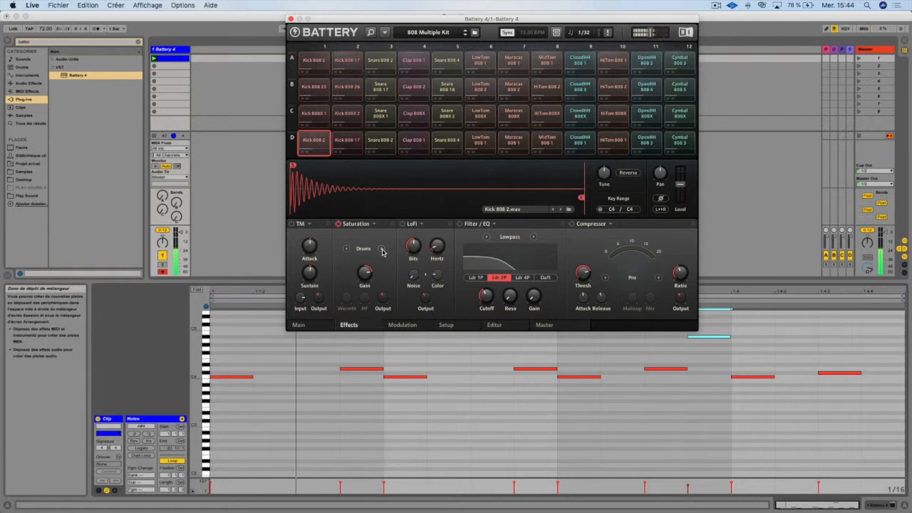
pyautogui.click(381, 249)
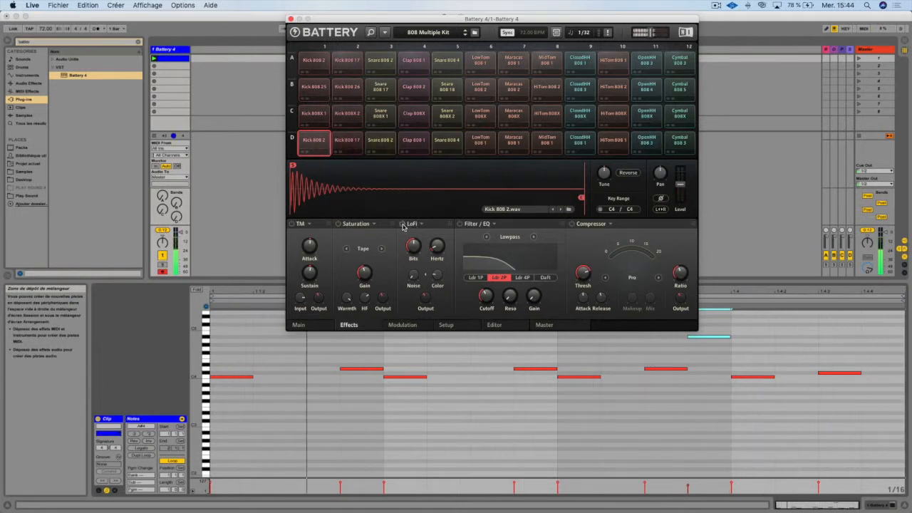
# Step: Enable the LoFi effect and adjust its Bits and Hertz, with the Hertz at about 9.3 kHz
pyautogui.click(402, 225)
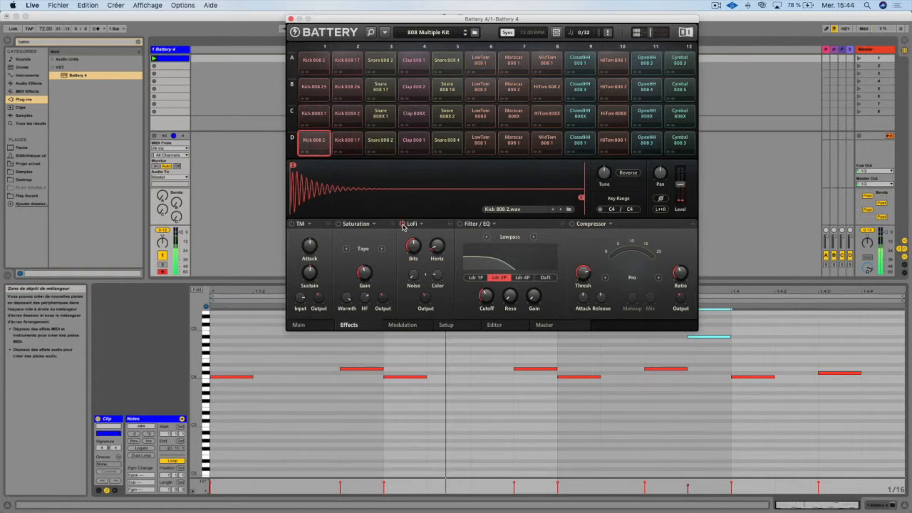
pyautogui.moveTo(413, 247); pyautogui.dragTo(437, 250)
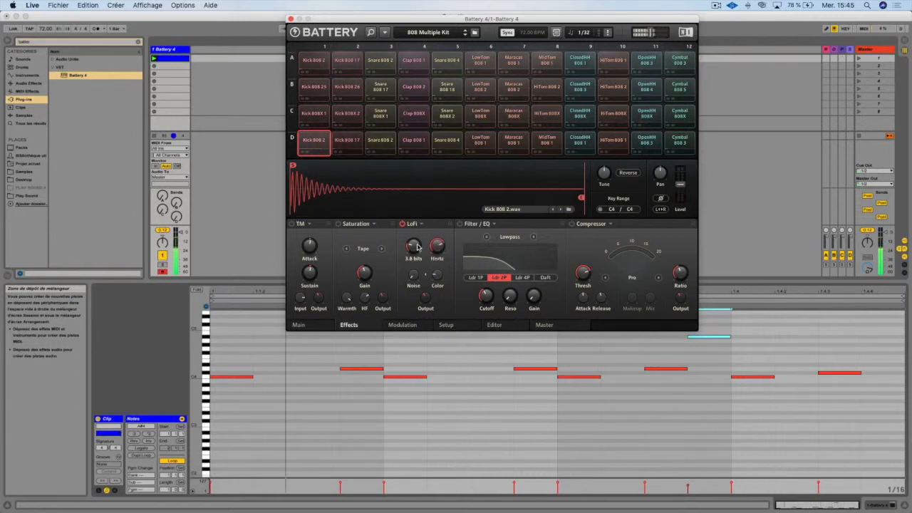
pyautogui.moveTo(412, 246); pyautogui.dragTo(412, 246)
pyautogui.moveTo(437, 247); pyautogui.dragTo(412, 245)
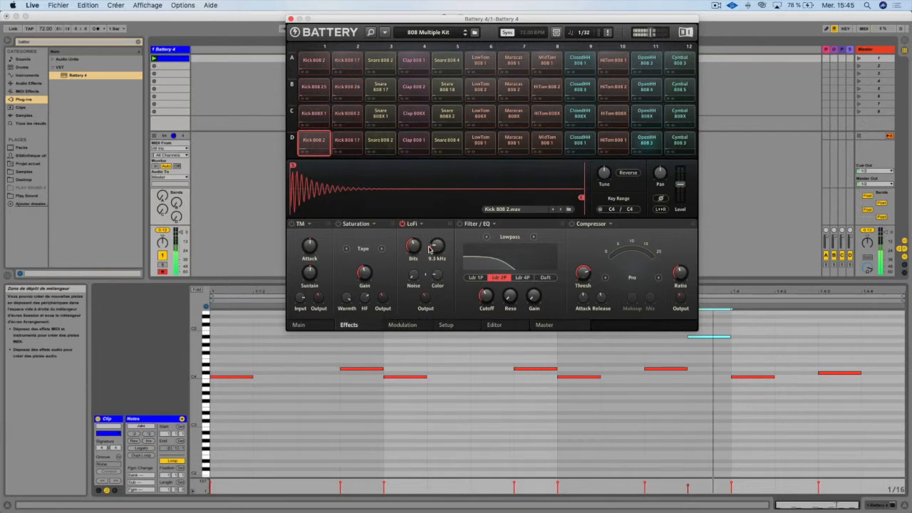
# Step: Try a LoFi Noise level of about -36 dB and adjust the noise Color
pyautogui.moveTo(415, 278)
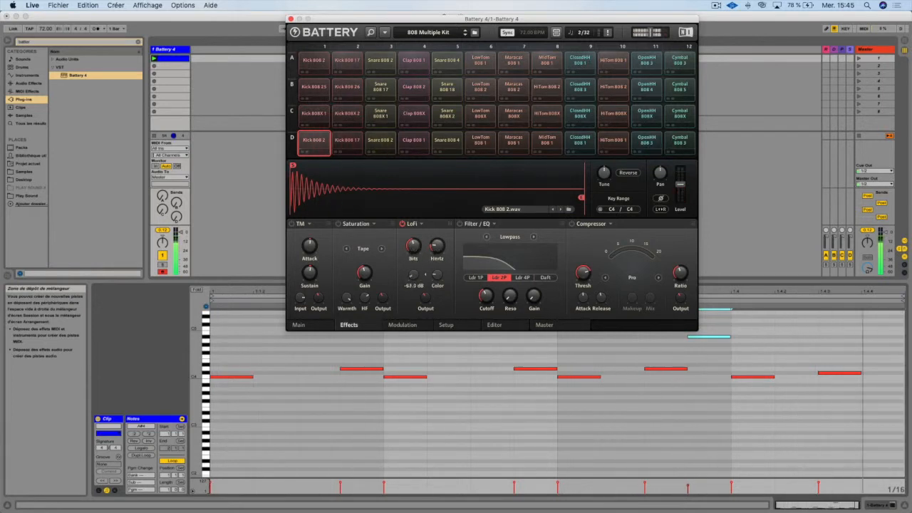
pyautogui.moveTo(415, 277); pyautogui.dragTo(415, 282)
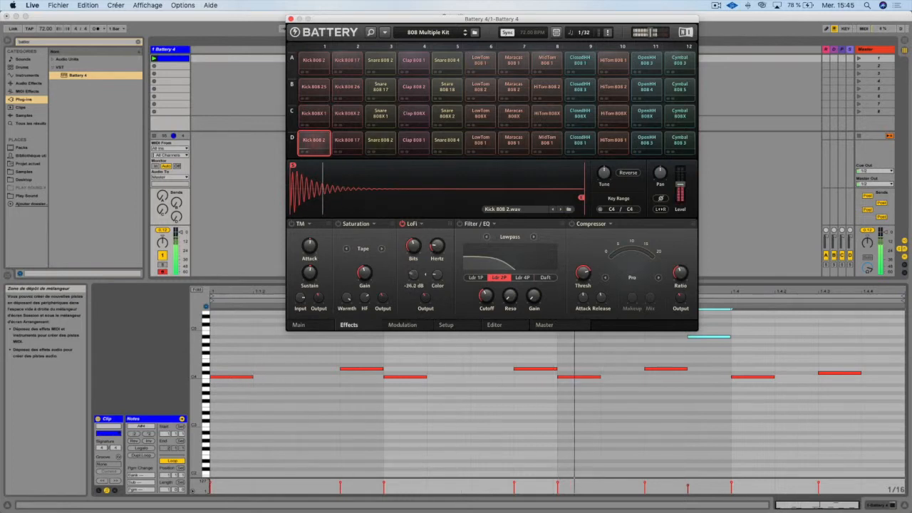
pyautogui.moveTo(437, 274)
pyautogui.mouseDown()
pyautogui.moveTo(437, 246)
pyautogui.moveTo(437, 278)
pyautogui.mouseUp()
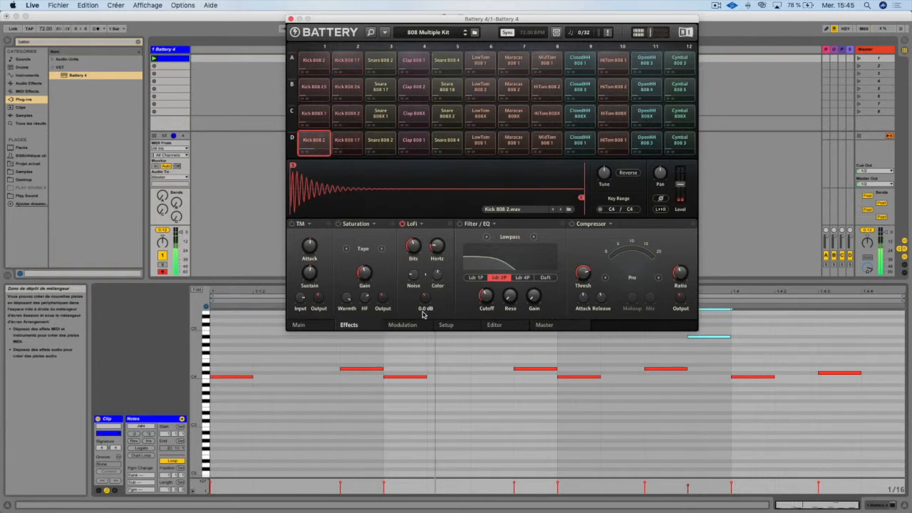
# Step: Try the Crackle and Dark Bitcrusher factory presets in the LoFi effect
pyautogui.click(420, 225)
pyautogui.moveTo(448, 234)
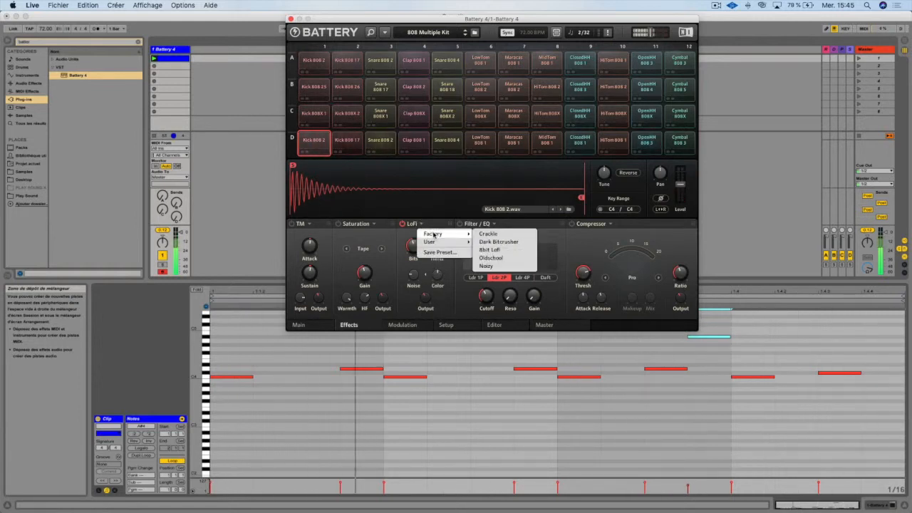
pyautogui.click(498, 234)
pyautogui.moveTo(437, 250)
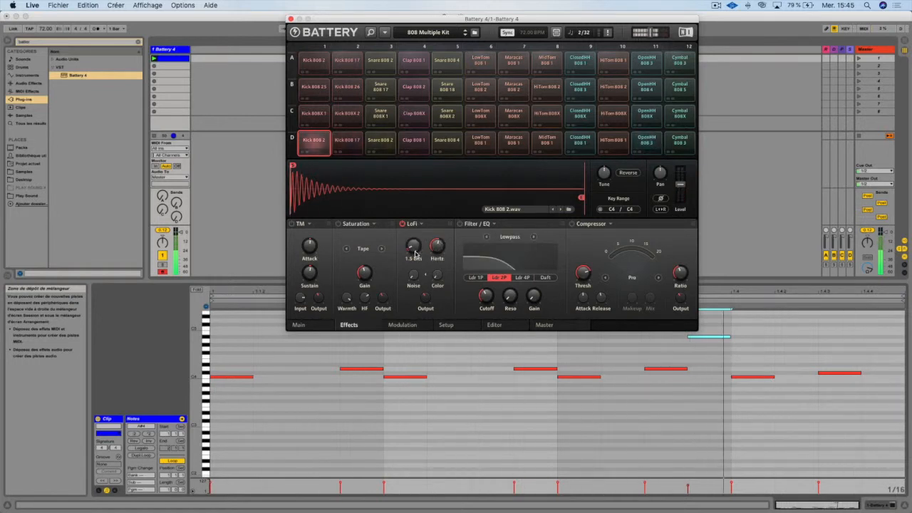
pyautogui.click(421, 223)
pyautogui.moveTo(456, 234)
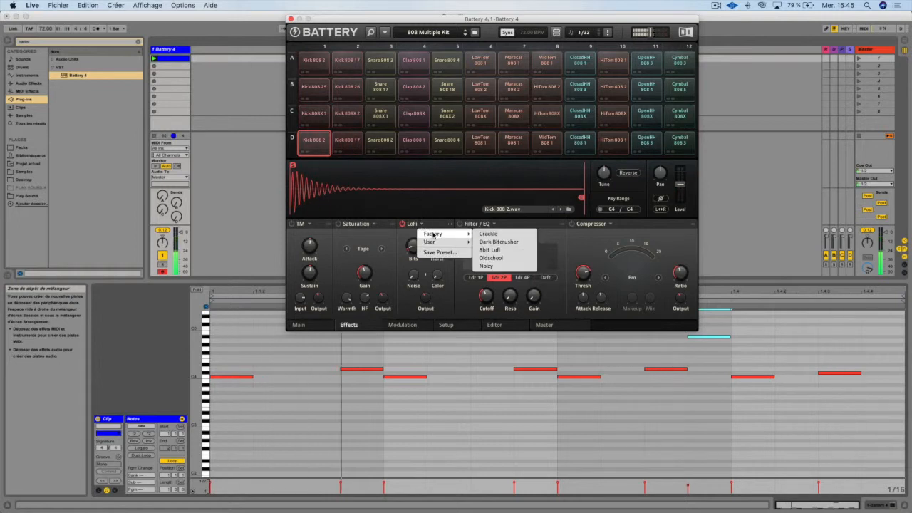
pyautogui.click(505, 244)
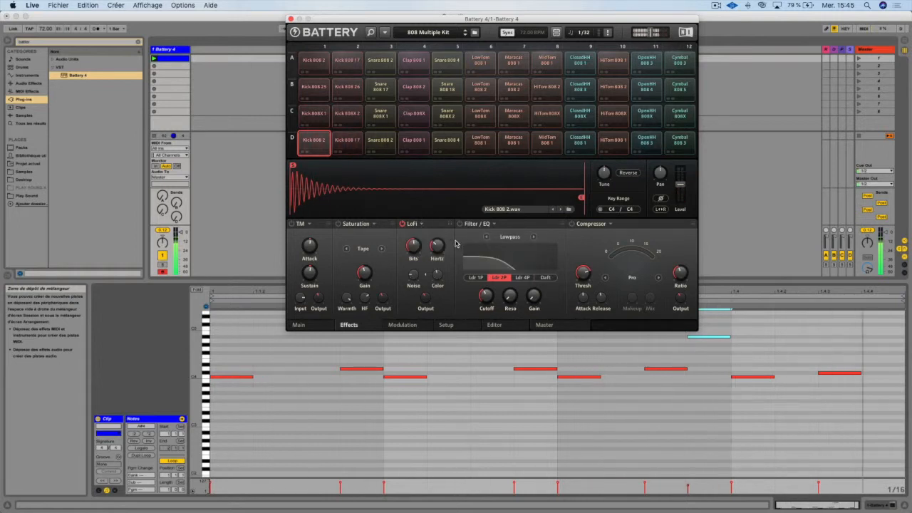
# Step: Load the Noizy factory preset into the LoFi effect and adjust its Noise level
pyautogui.click(421, 223)
pyautogui.moveTo(433, 235)
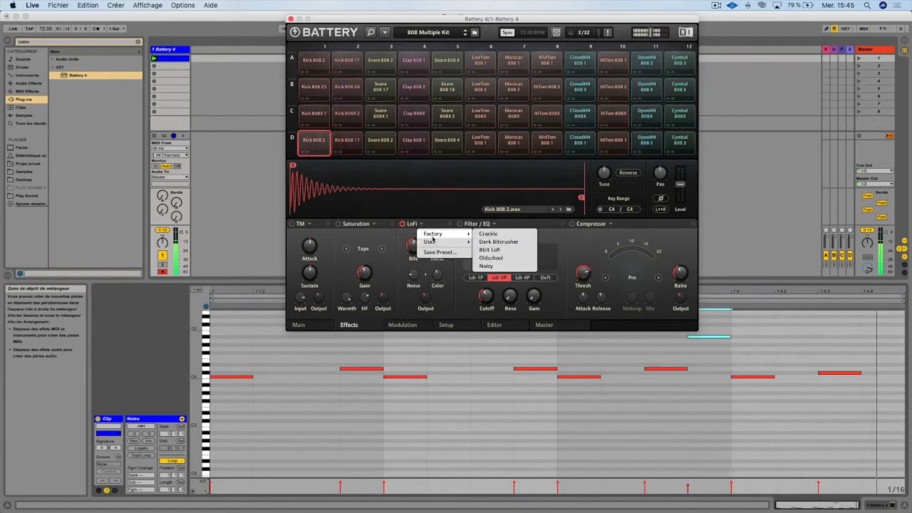
pyautogui.click(493, 266)
pyautogui.moveTo(414, 274); pyautogui.dragTo(414, 252)
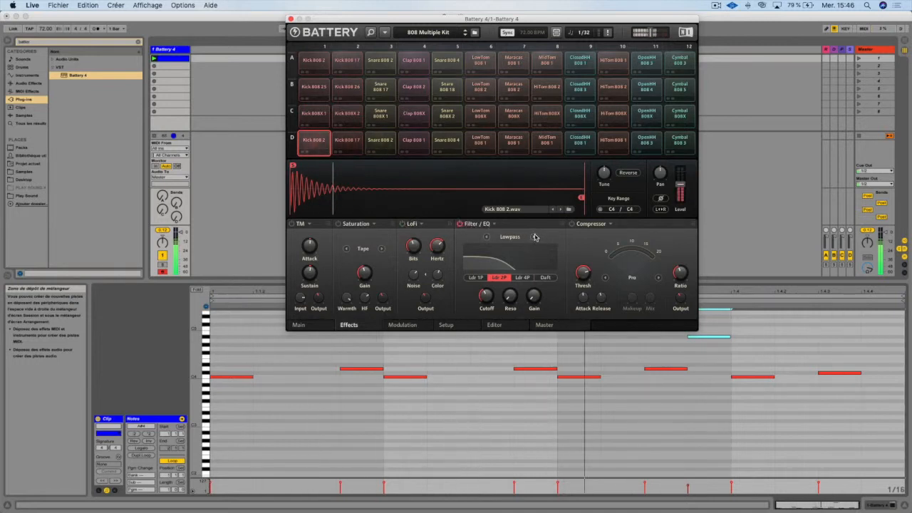
# Step: Browse the factory preset categories of the Filter / EQ effect, from Solid G-EQ to Effect, without loading one
pyautogui.click(493, 225)
pyautogui.moveTo(505, 234)
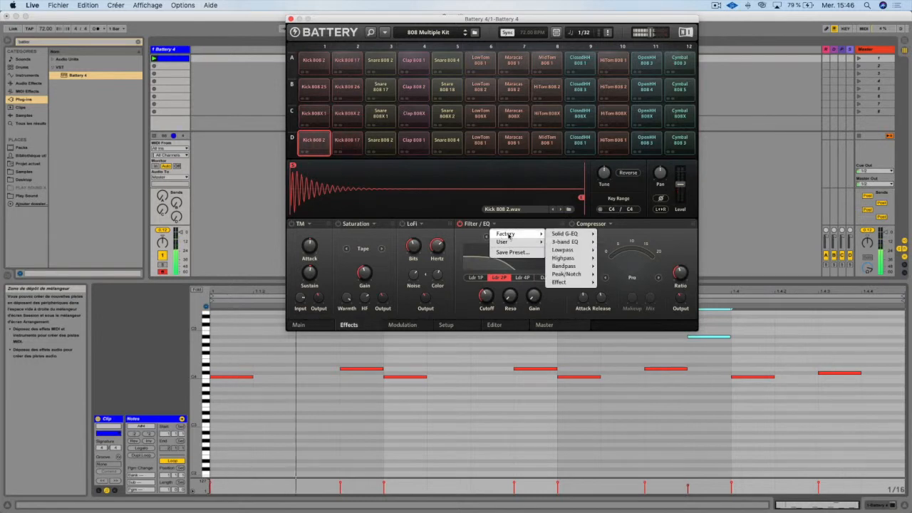
pyautogui.moveTo(555, 235)
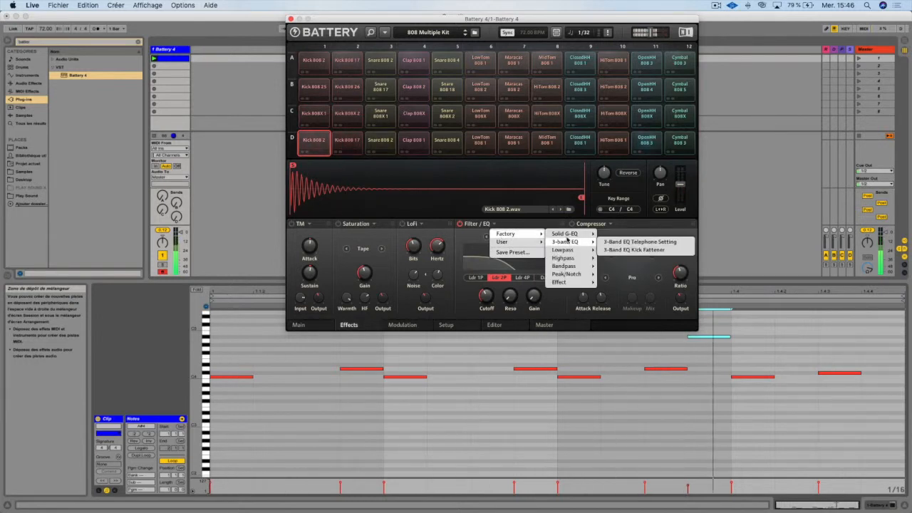
pyautogui.moveTo(569, 260)
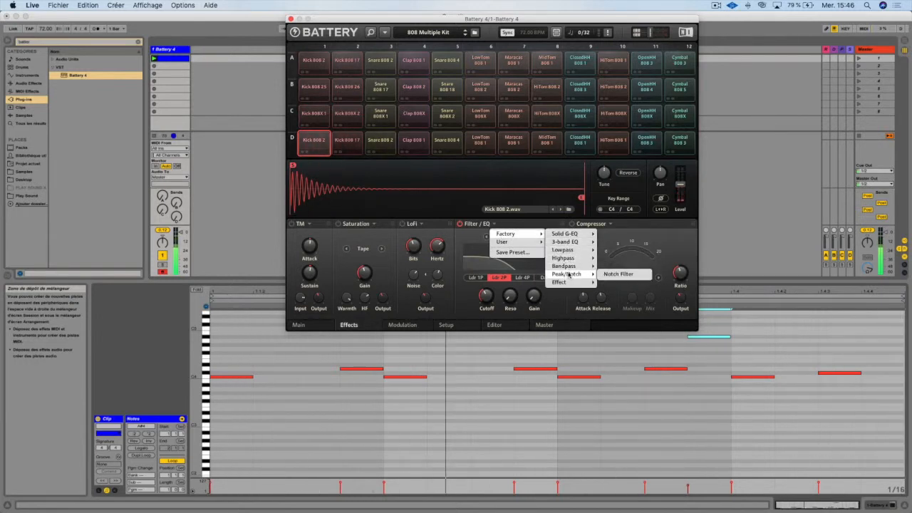
pyautogui.moveTo(567, 283)
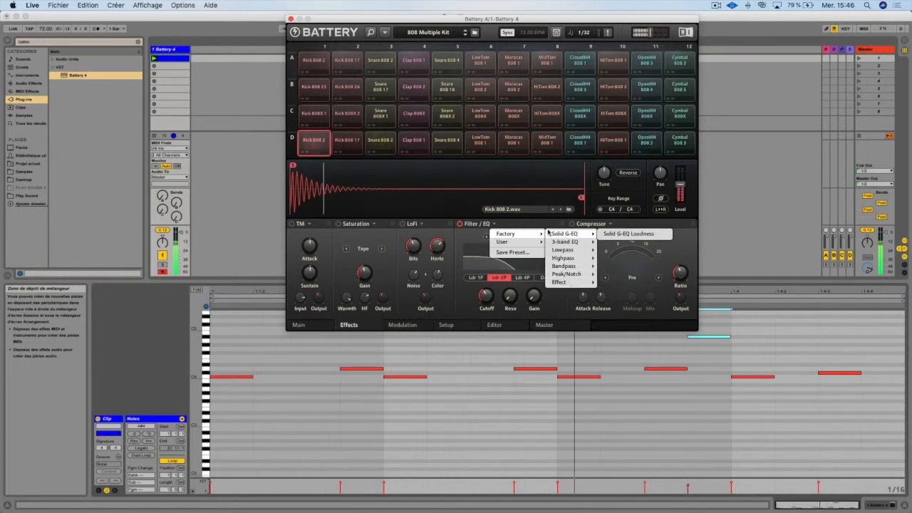
pyautogui.click(501, 237)
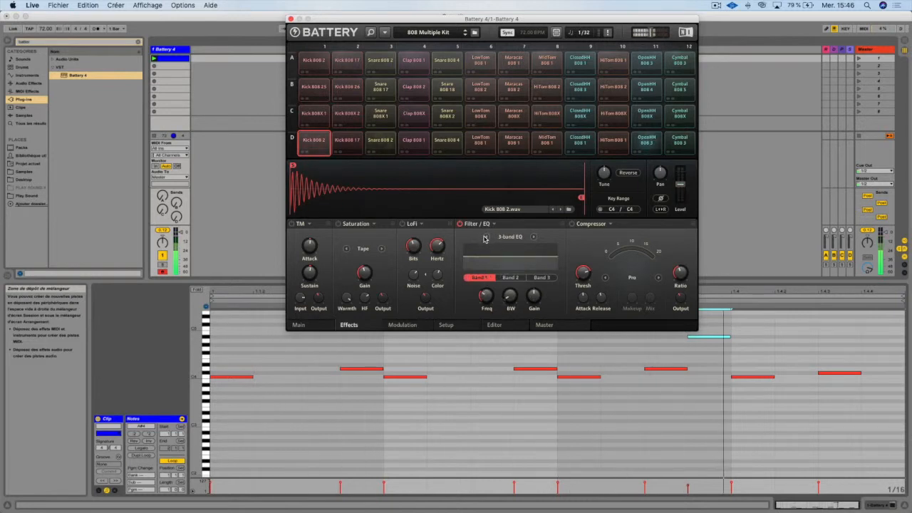
# Step: Switch the Filter / EQ to Solid G-EQ, turn on Bell for the L band and set its frequency to about 270 Hz
pyautogui.click(485, 237)
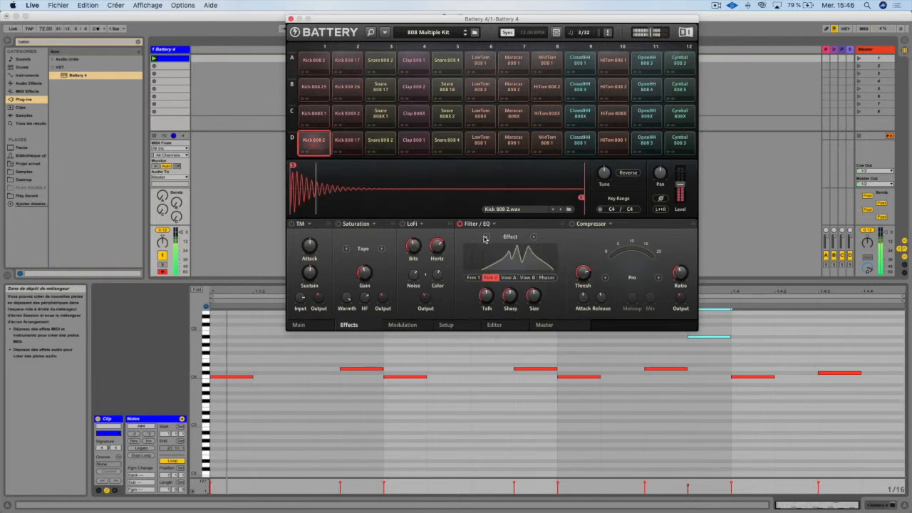
pyautogui.click(534, 238)
pyautogui.moveTo(477, 295)
pyautogui.moveTo(475, 295)
pyautogui.mouseDown()
pyautogui.moveTo(475, 280)
pyautogui.moveTo(475, 301)
pyautogui.mouseUp()
pyautogui.click(499, 295)
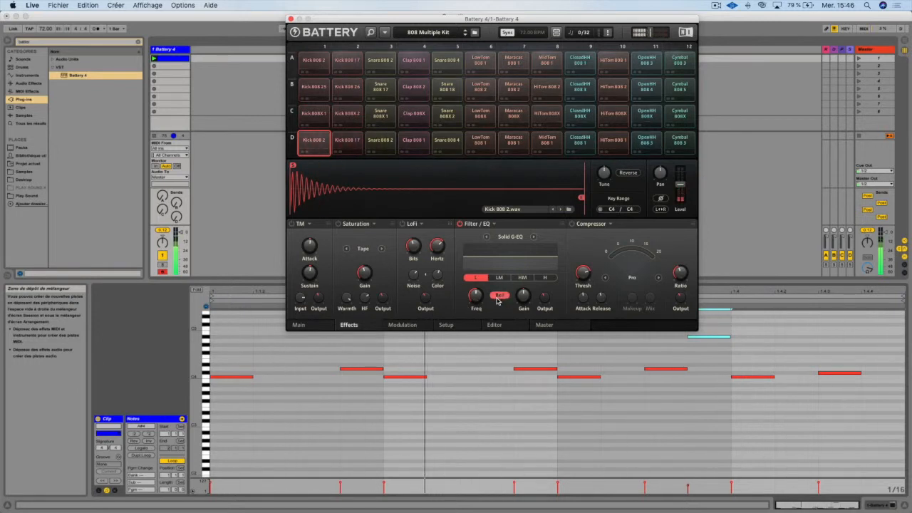
pyautogui.moveTo(475, 297); pyautogui.dragTo(484, 292)
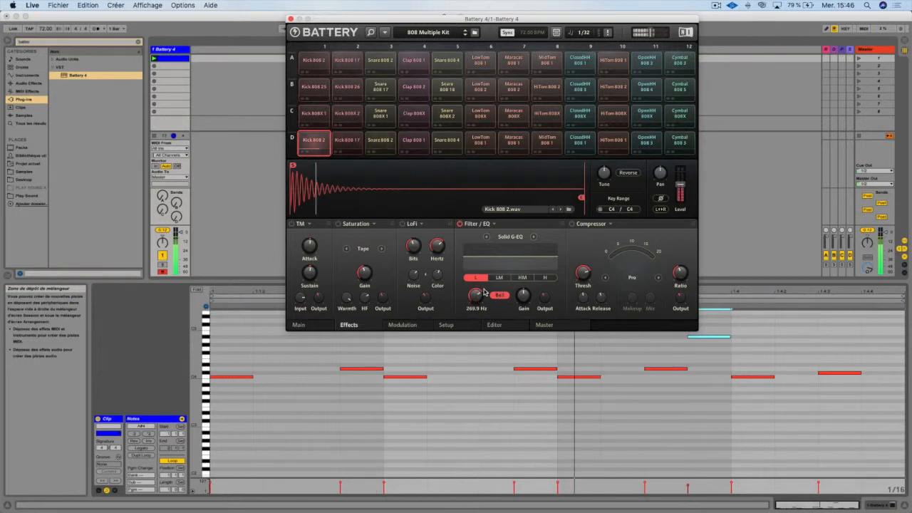
# Step: Go through the Solid G-EQ bands to H, turn off its Bell shape and adjust its frequency to about 5 kHz
pyautogui.click(497, 277)
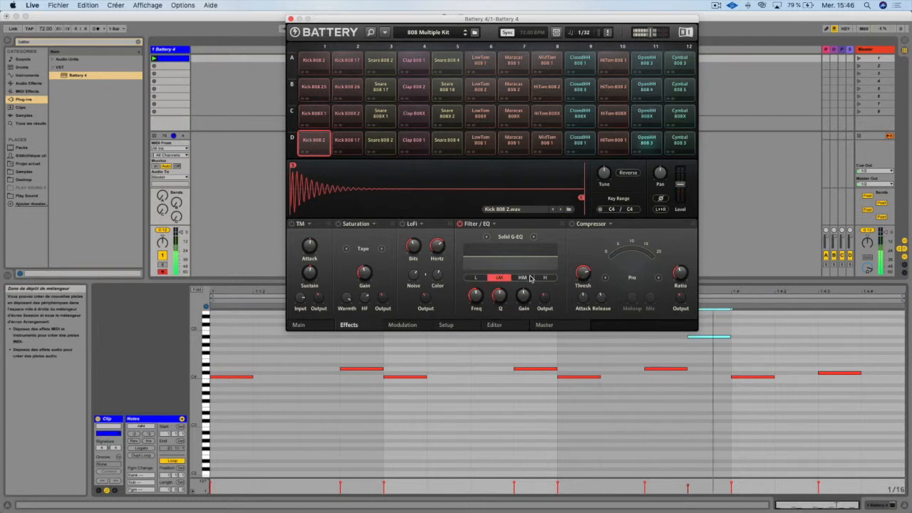
pyautogui.click(477, 278)
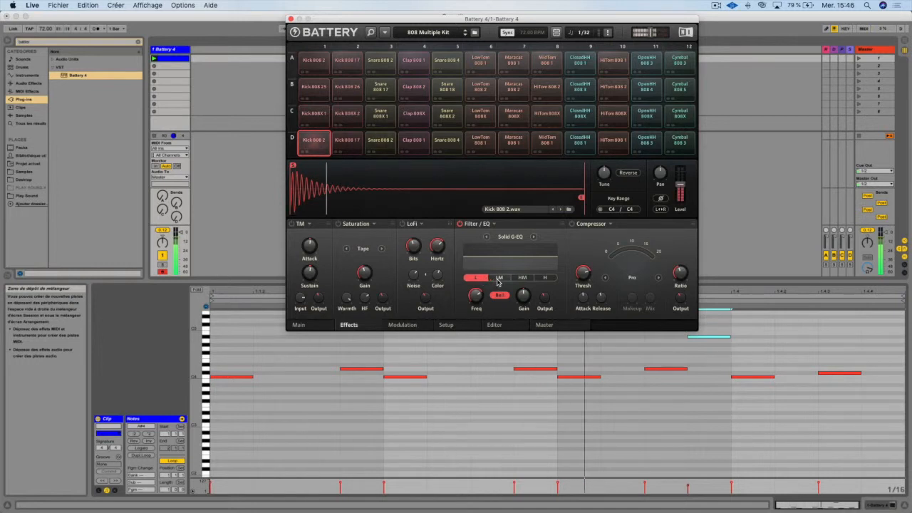
pyautogui.click(499, 277)
pyautogui.click(521, 278)
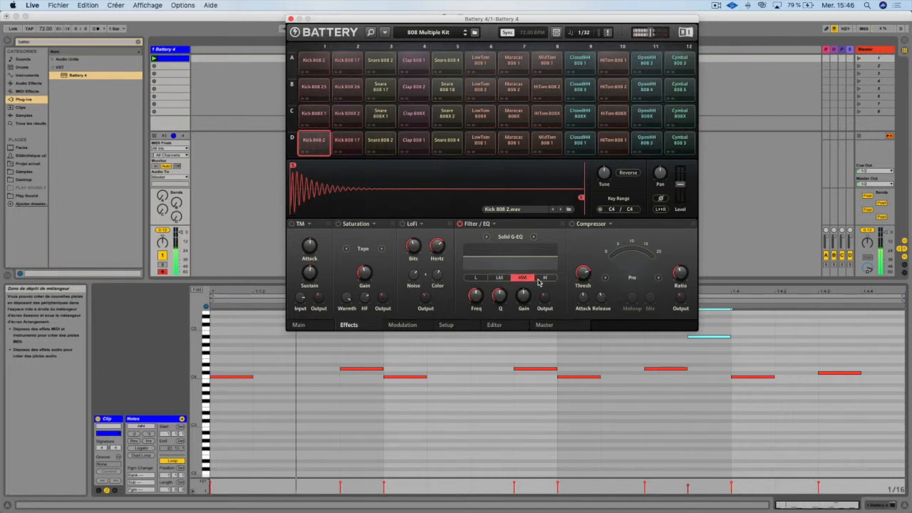
pyautogui.click(545, 278)
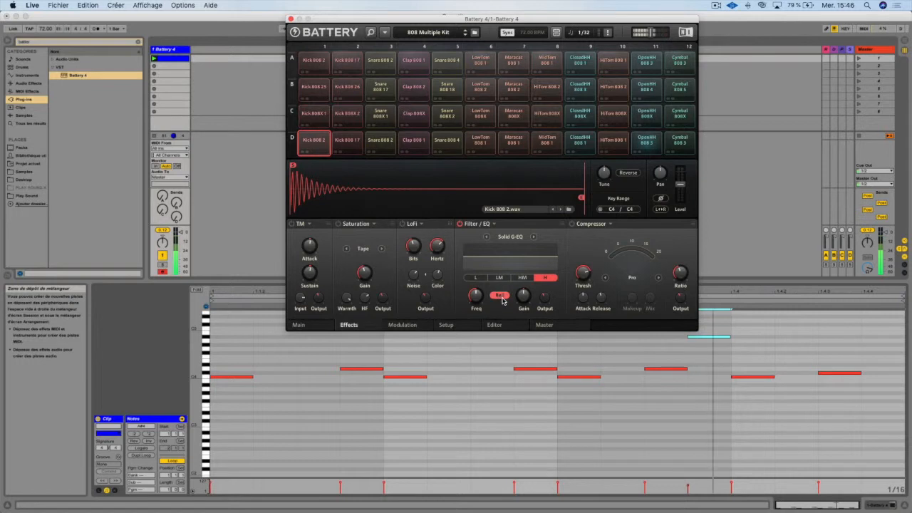
pyautogui.click(501, 298)
pyautogui.moveTo(472, 298); pyautogui.dragTo(472, 304)
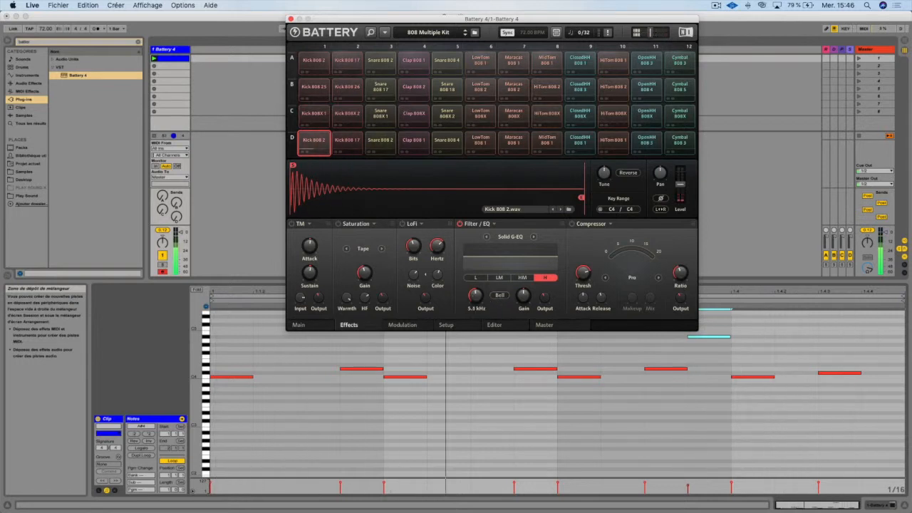
# Step: Adjust the LM band's frequency and Q, boost its gain slightly and lower the Solid G-EQ output to about -1.3 dB
pyautogui.click(477, 279)
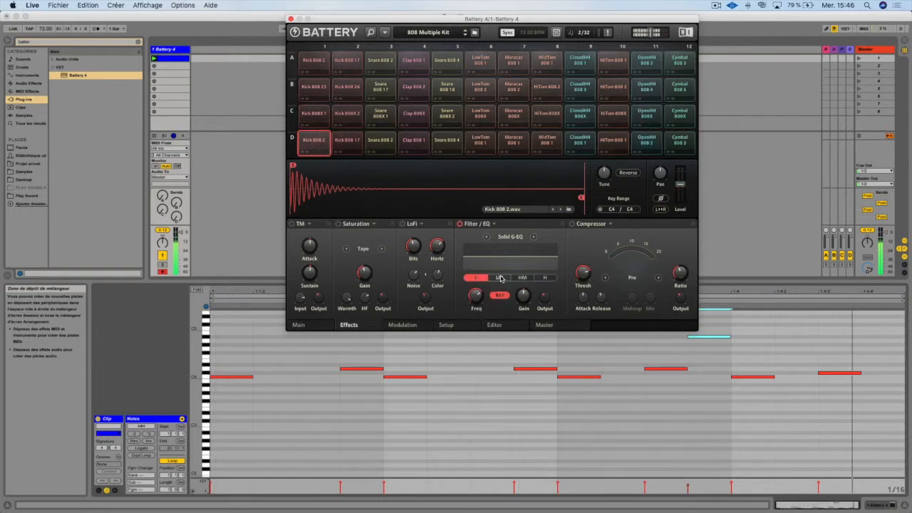
pyautogui.click(498, 279)
pyautogui.moveTo(477, 299); pyautogui.dragTo(498, 291)
pyautogui.moveTo(479, 299)
pyautogui.moveTo(499, 298); pyautogui.dragTo(499, 288)
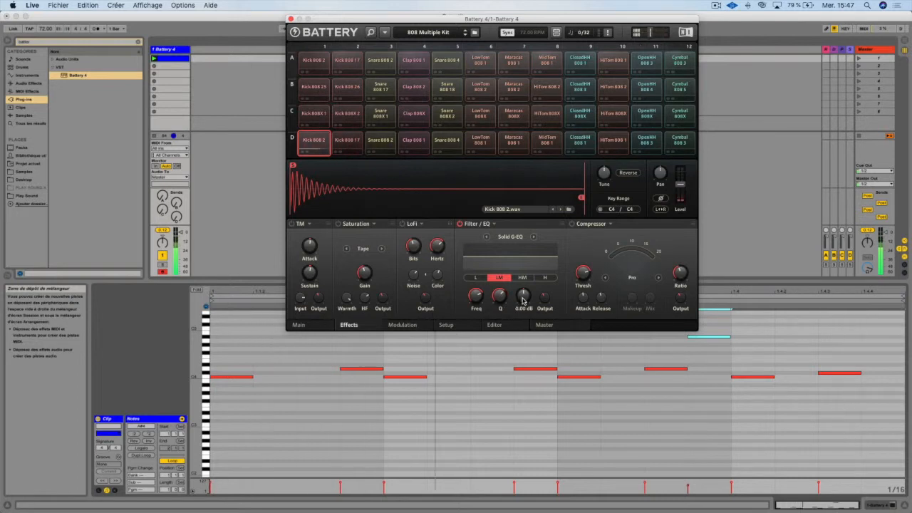
pyautogui.moveTo(523, 297); pyautogui.dragTo(545, 304)
pyautogui.moveTo(545, 301)
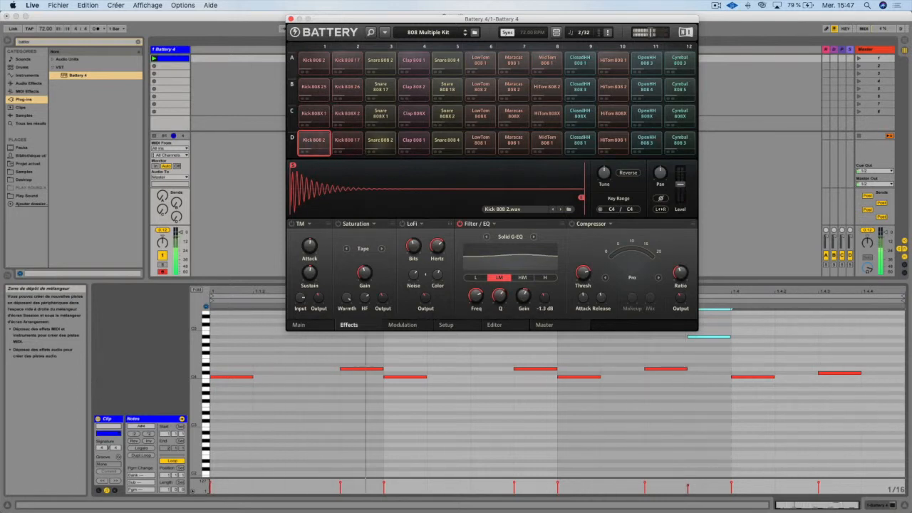
# Step: Look through the bands of the 3-band EQ mode and return the Filter / EQ to Solid G-EQ
pyautogui.click(533, 236)
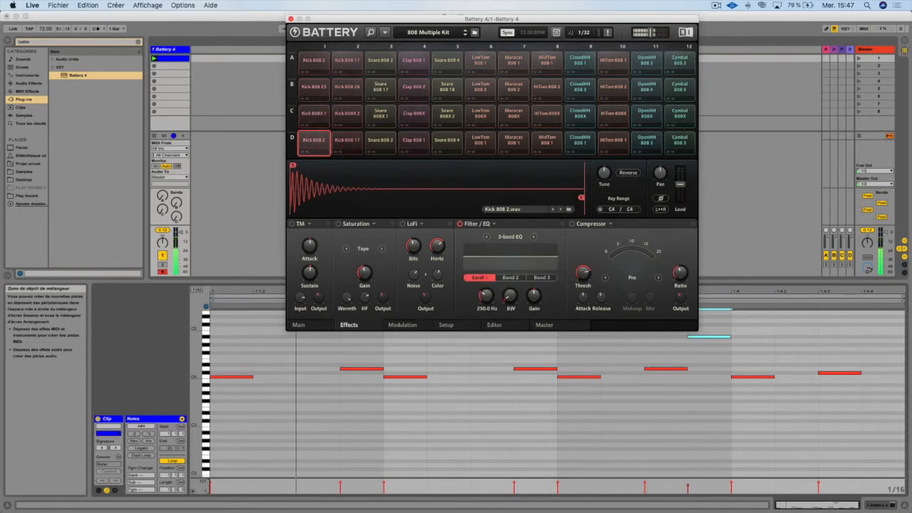
pyautogui.click(526, 277)
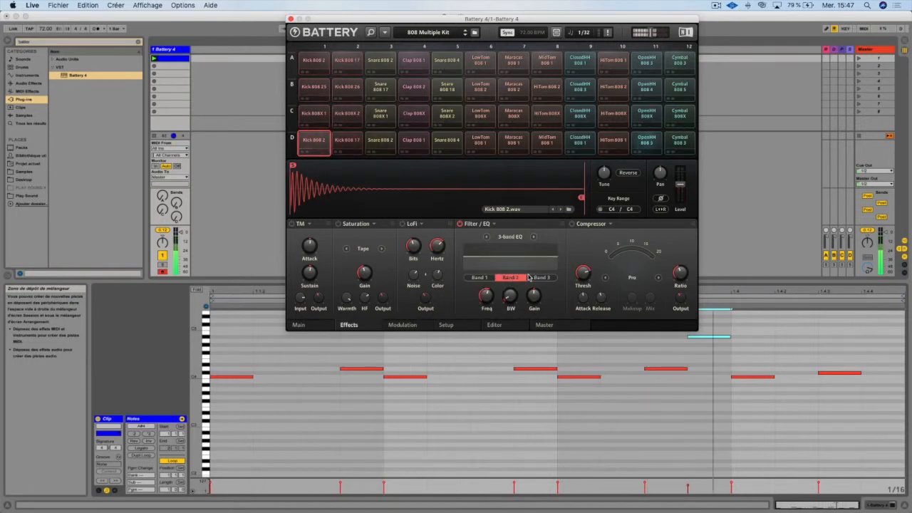
pyautogui.click(479, 277)
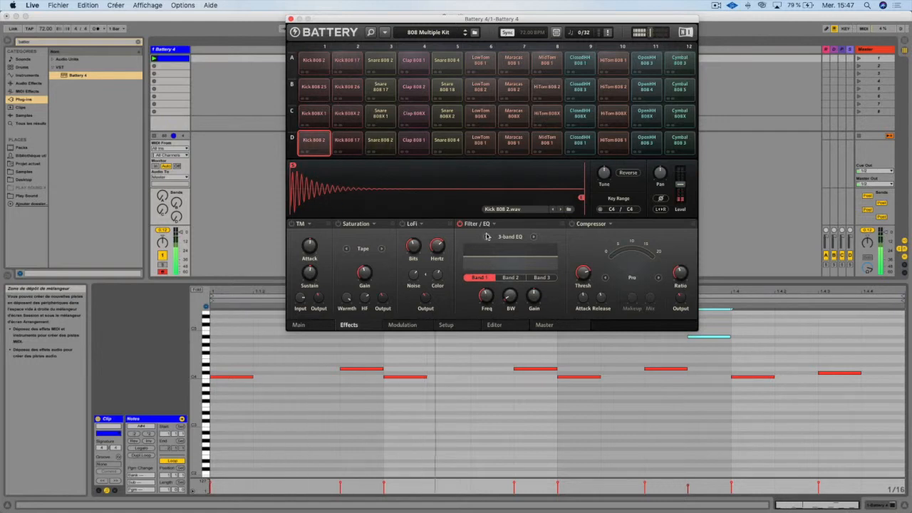
pyautogui.click(486, 236)
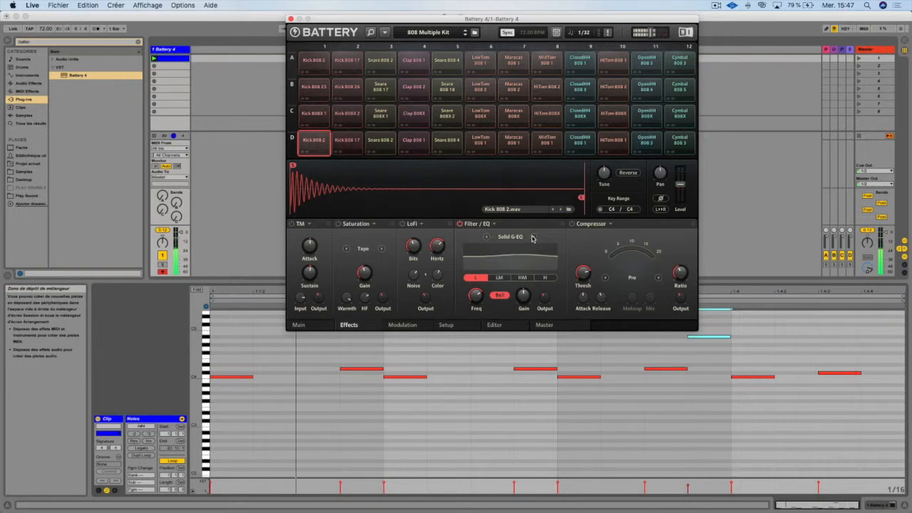
# Step: Switch the Filter / EQ past the 3-band EQ to Lowpass and raise its cutoff slightly
pyautogui.click(533, 237)
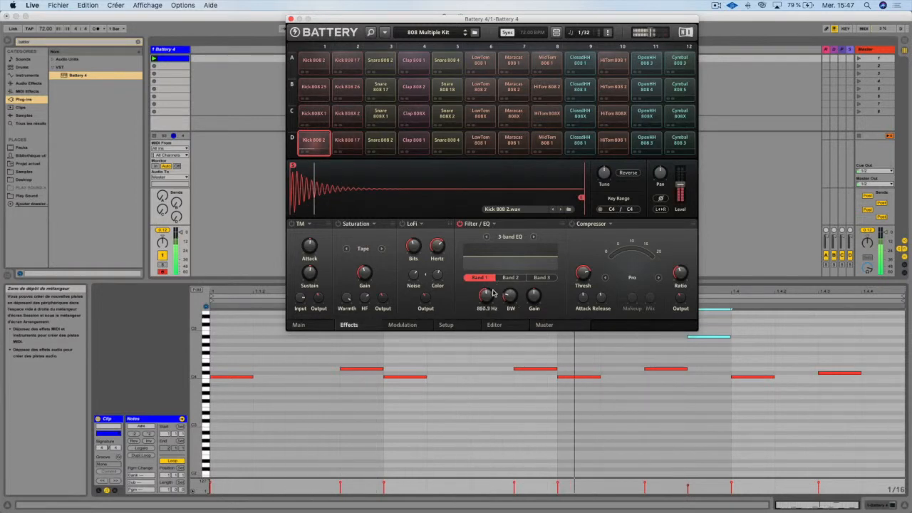
pyautogui.click(532, 238)
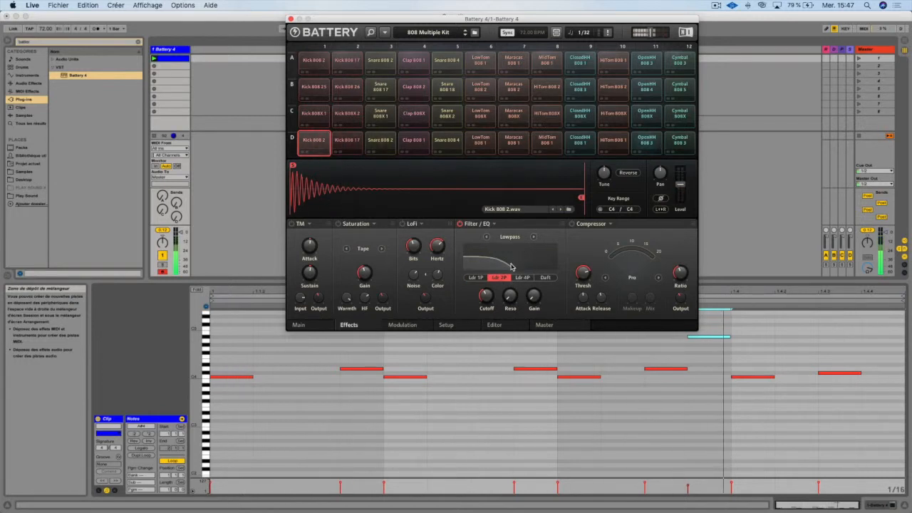
pyautogui.moveTo(486, 297)
pyautogui.mouseDown()
pyautogui.moveTo(486, 313)
pyautogui.moveTo(487, 294)
pyautogui.mouseUp()
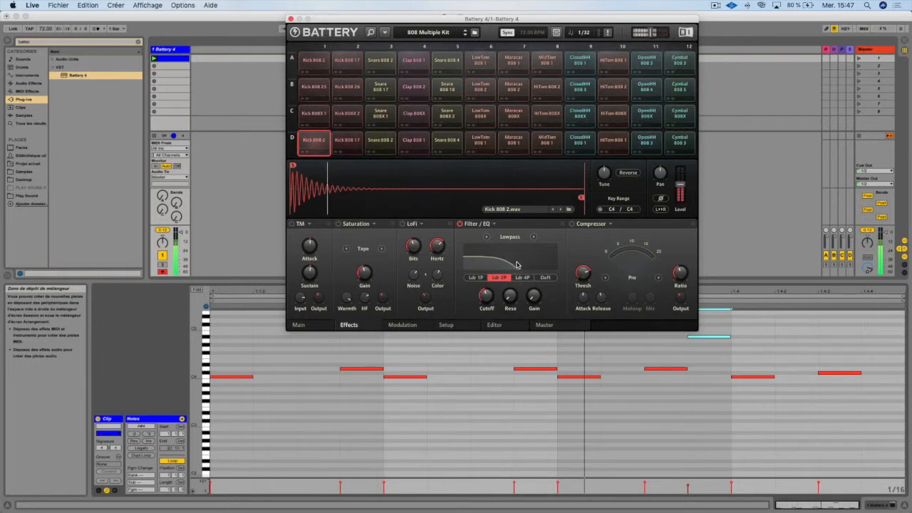
# Step: Go through the Lowpass types Ldr 1P and Ldr 4P to Daft and adjust its cutoff, resonance and gain
pyautogui.click(475, 278)
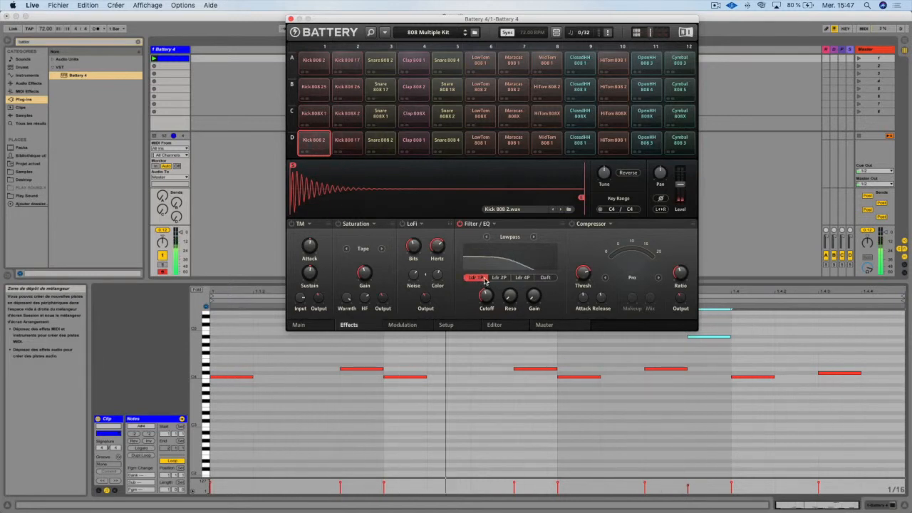
pyautogui.click(527, 278)
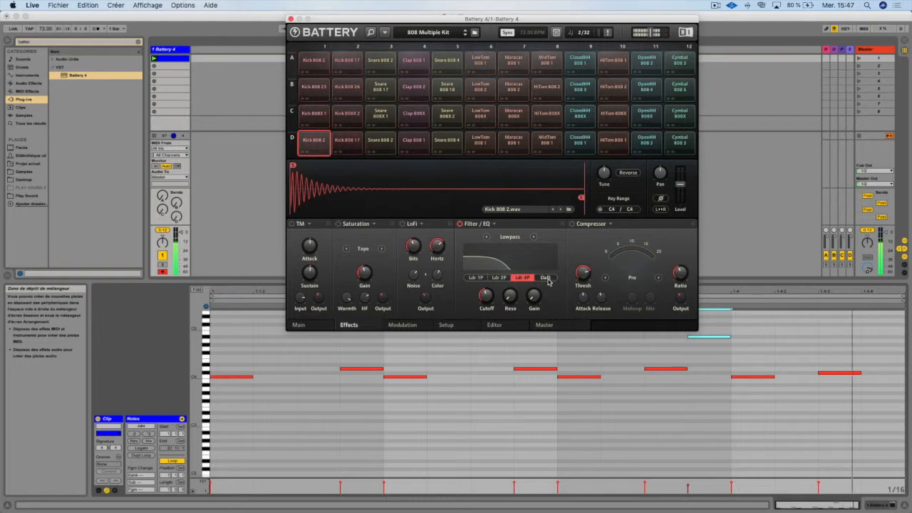
pyautogui.click(544, 277)
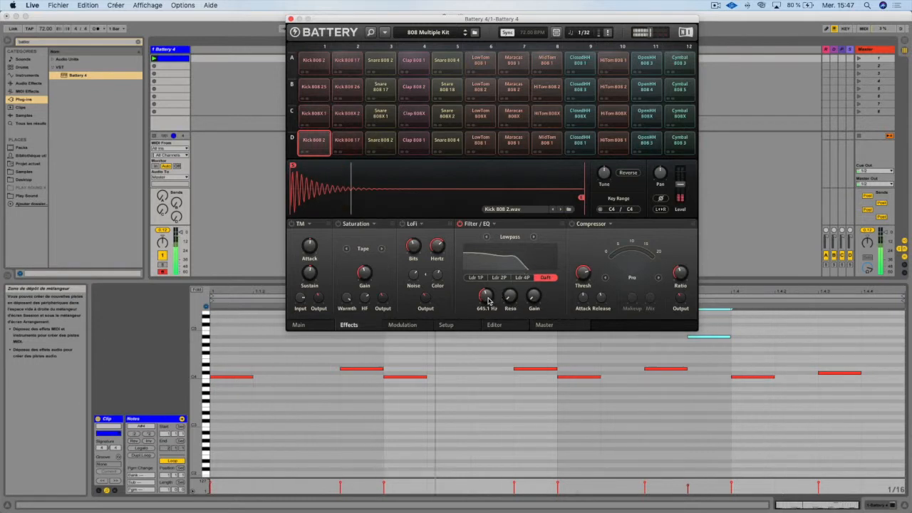
pyautogui.moveTo(489, 298); pyautogui.dragTo(536, 303)
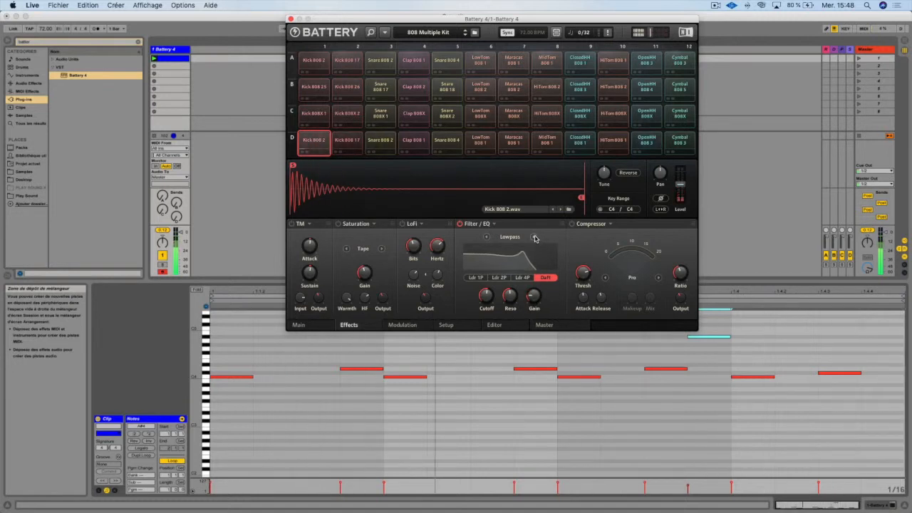
# Step: Switch the Filter / EQ to Highpass, adjust the Ldr 1P cutoff and lower its resonance
pyautogui.click(535, 238)
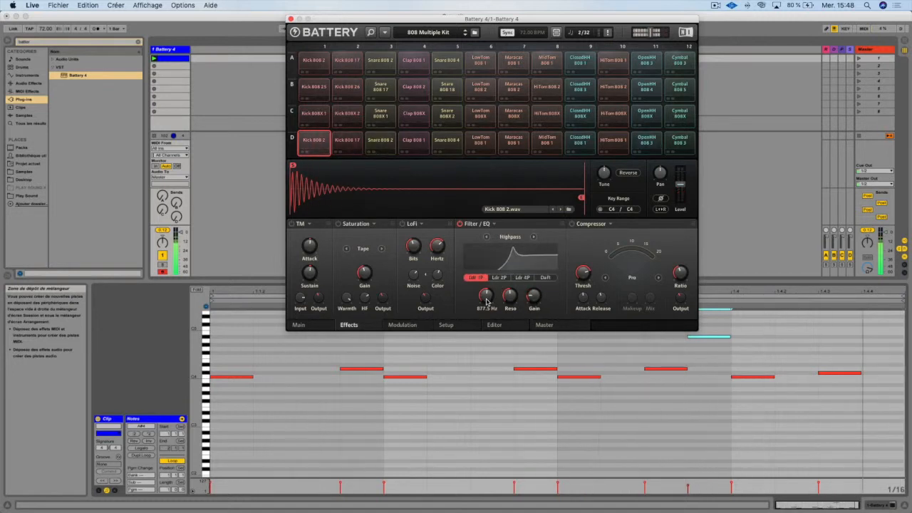
pyautogui.moveTo(486, 301); pyautogui.dragTo(489, 299)
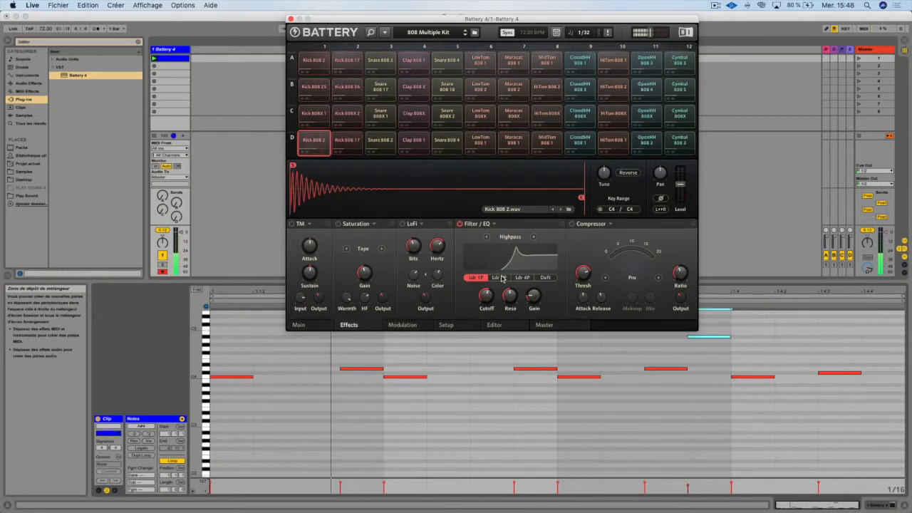
pyautogui.moveTo(486, 295); pyautogui.dragTo(508, 302)
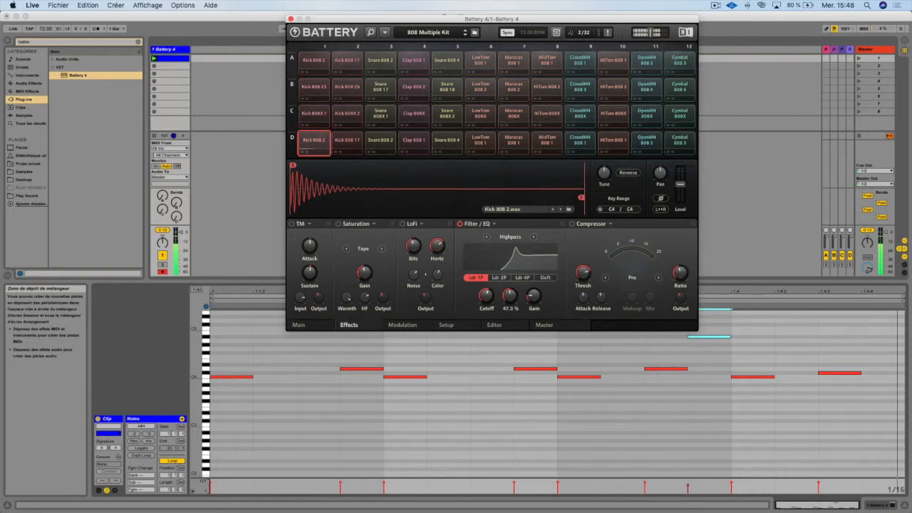
pyautogui.moveTo(508, 302); pyautogui.dragTo(507, 317)
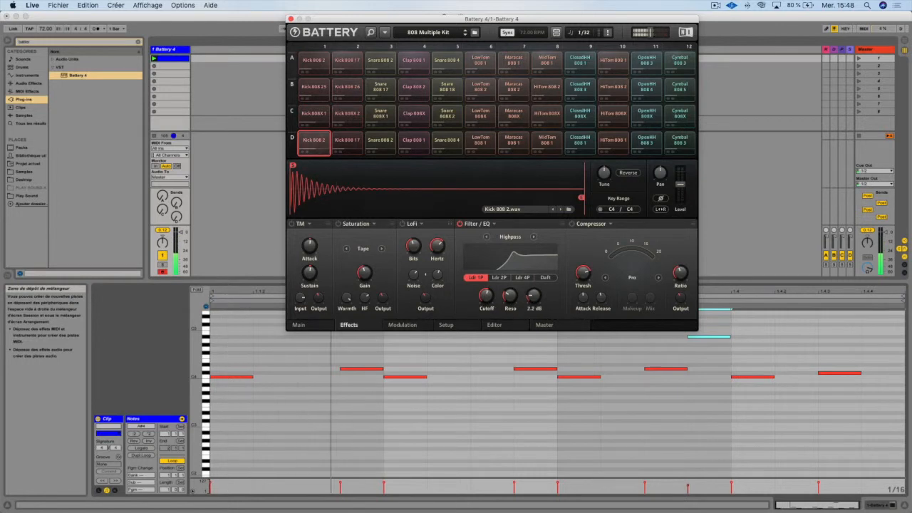
# Step: Raise the Highpass gain to about 6.1 dB, select the Daft type and sweep its cutoff upward
pyautogui.moveTo(533, 297); pyautogui.dragTo(532, 290)
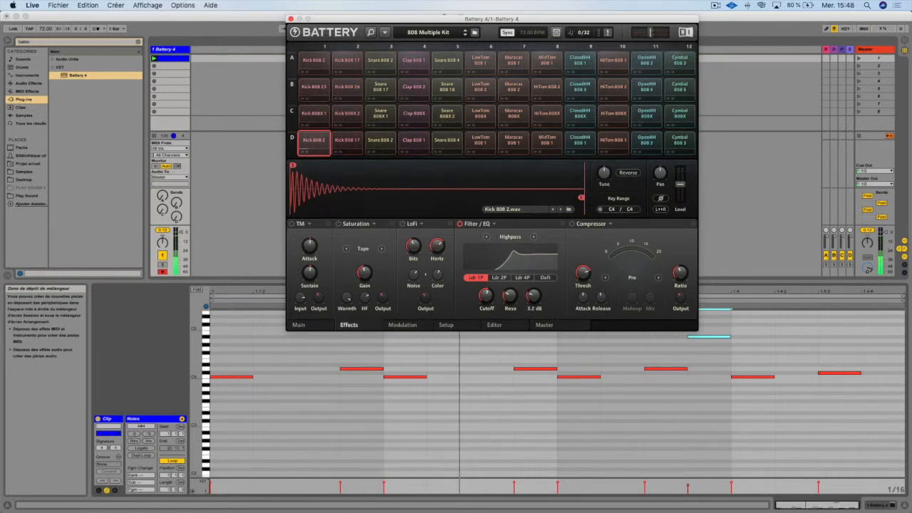
pyautogui.moveTo(533, 291); pyautogui.dragTo(533, 292)
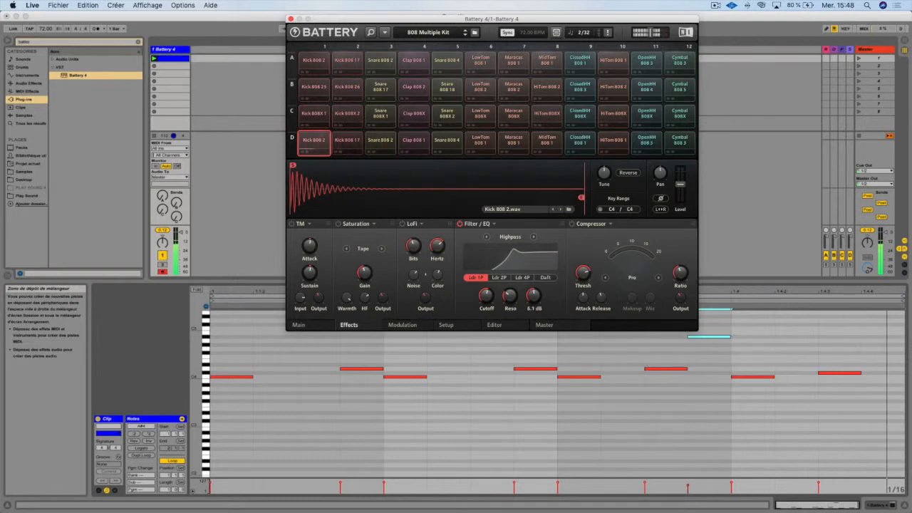
pyautogui.click(545, 277)
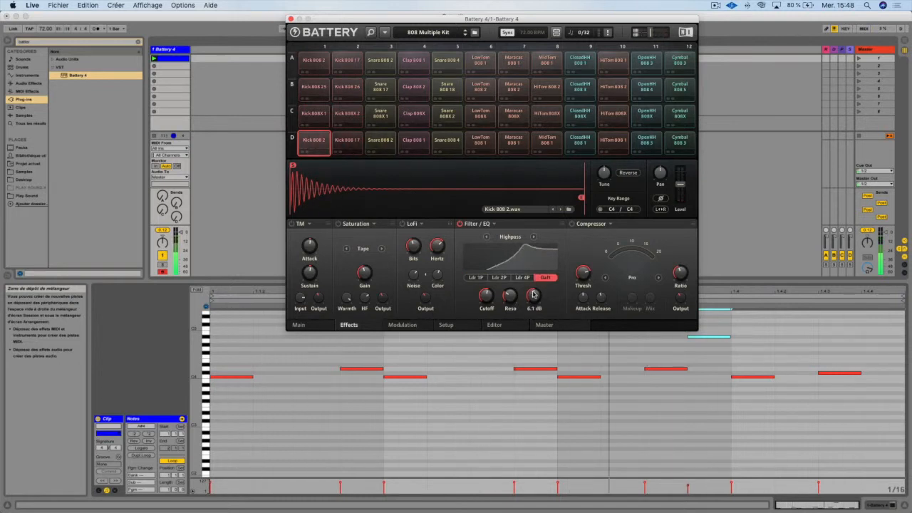
pyautogui.moveTo(487, 297); pyautogui.dragTo(488, 300)
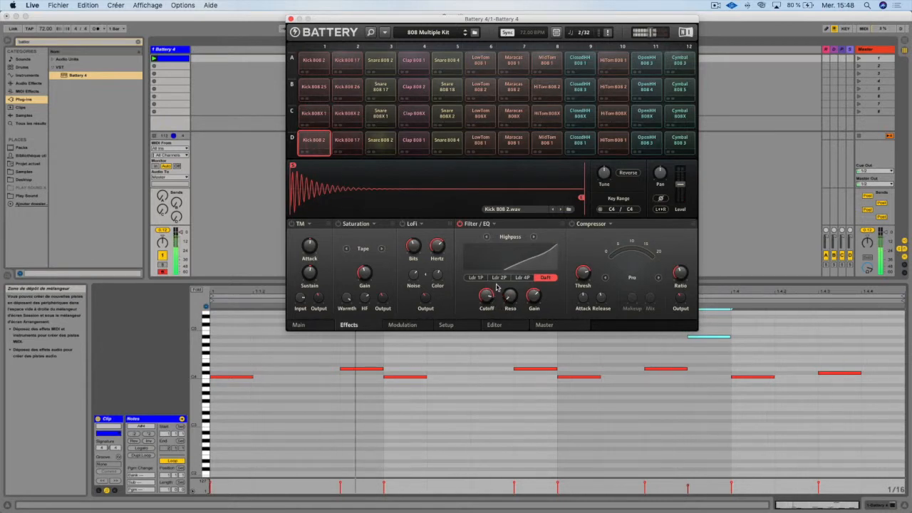
# Step: Cycle the Filter / EQ modes back to Lowpass with the Daft type and adjust its cutoff, resonance and gain
pyautogui.click(486, 237)
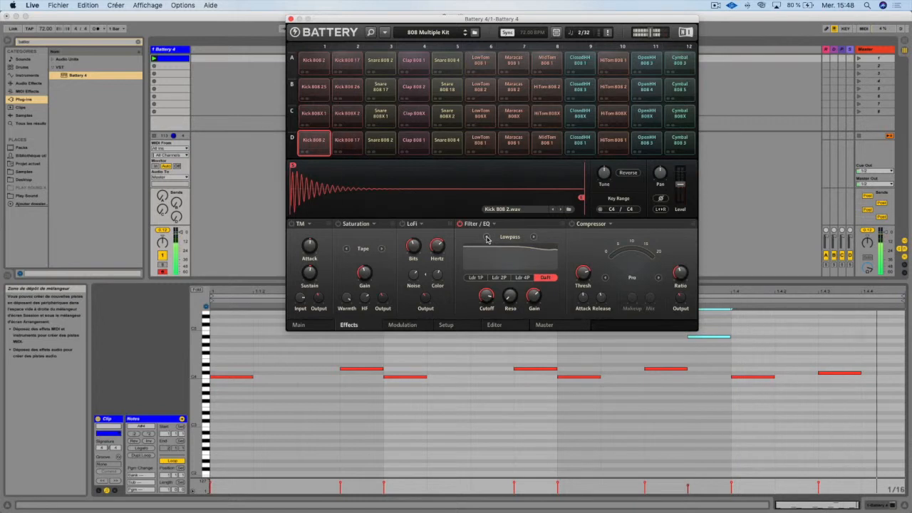
pyautogui.click(487, 238)
pyautogui.click(486, 237)
pyautogui.click(486, 237)
pyautogui.click(487, 238)
pyautogui.click(487, 237)
pyautogui.click(487, 237)
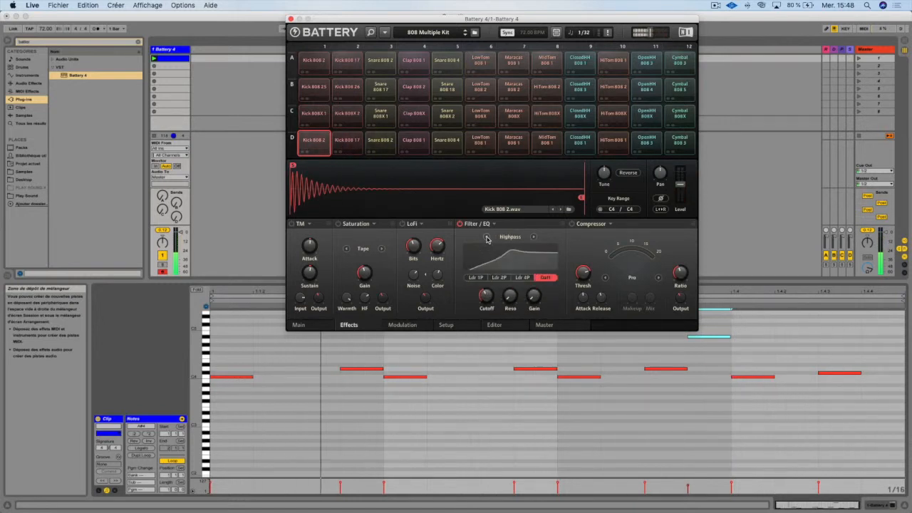
pyautogui.click(486, 237)
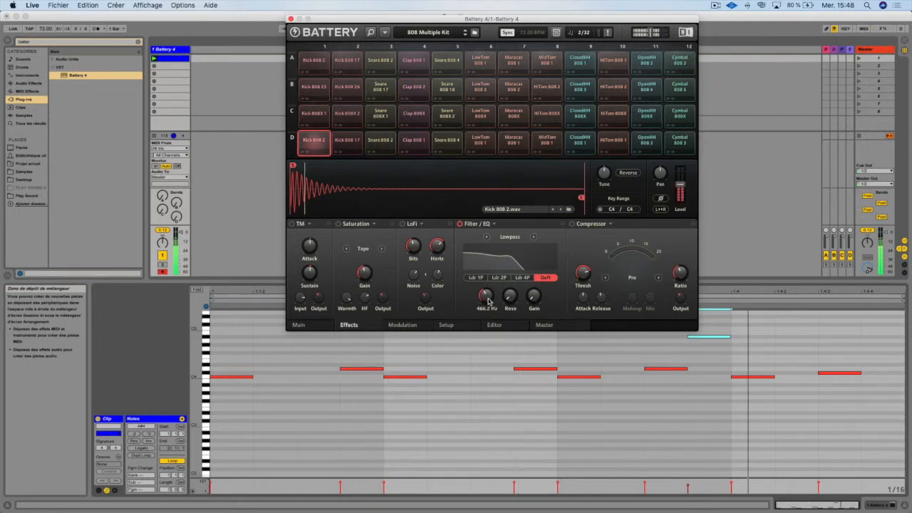
pyautogui.moveTo(510, 296); pyautogui.dragTo(533, 269)
pyautogui.moveTo(486, 295); pyautogui.dragTo(486, 280)
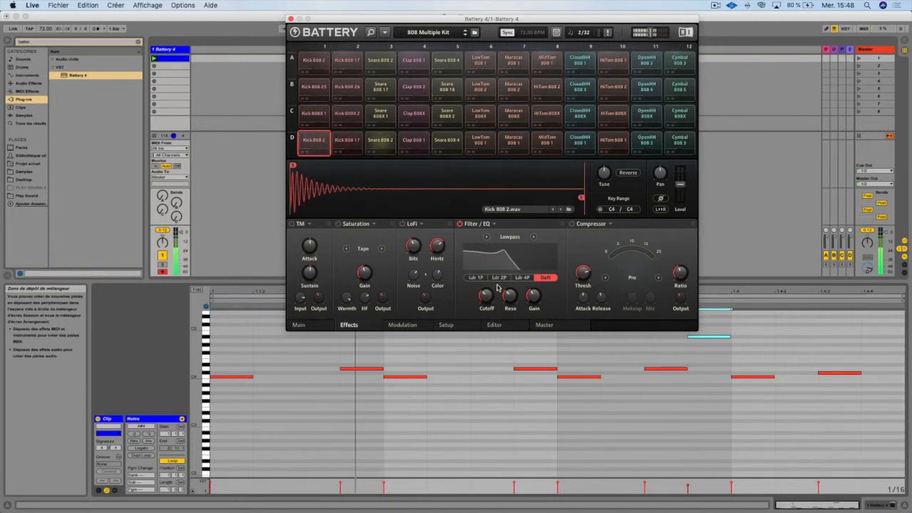
# Step: Switch the Filter / EQ to Peak/Notch, select Ldr Peak and move its cutoff higher
pyautogui.click(534, 237)
pyautogui.click(534, 236)
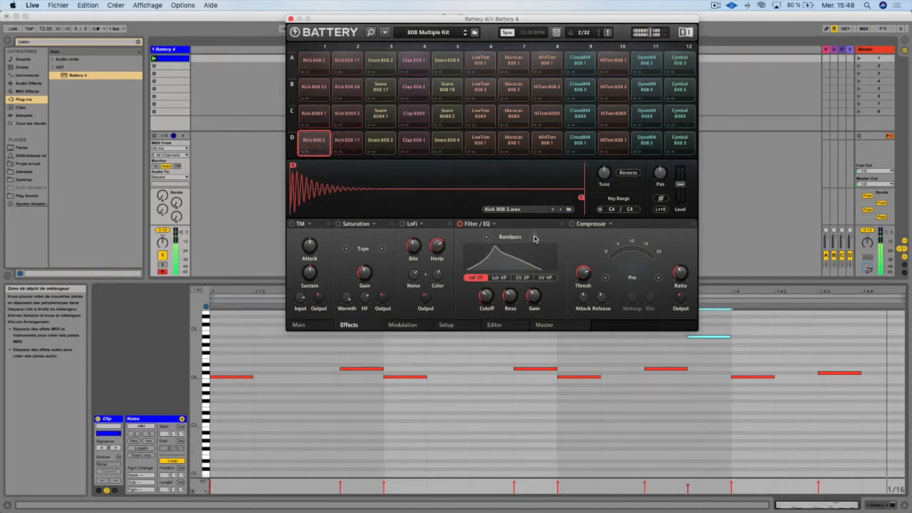
pyautogui.click(534, 237)
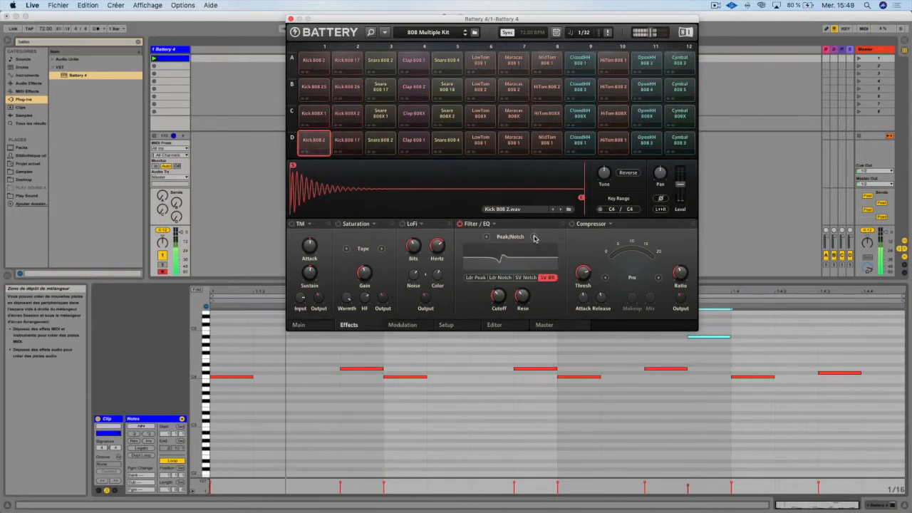
pyautogui.click(474, 280)
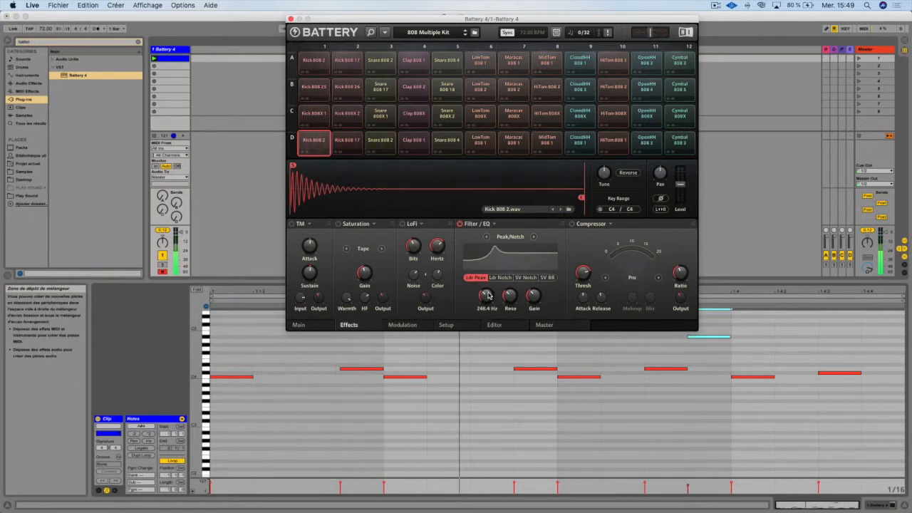
pyautogui.moveTo(486, 296); pyautogui.dragTo(486, 304)
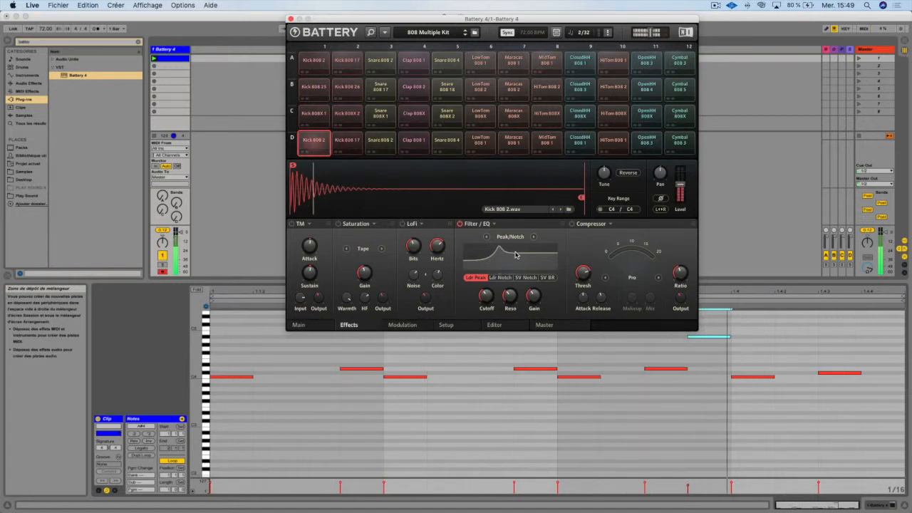
pyautogui.moveTo(486, 307); pyautogui.dragTo(510, 301)
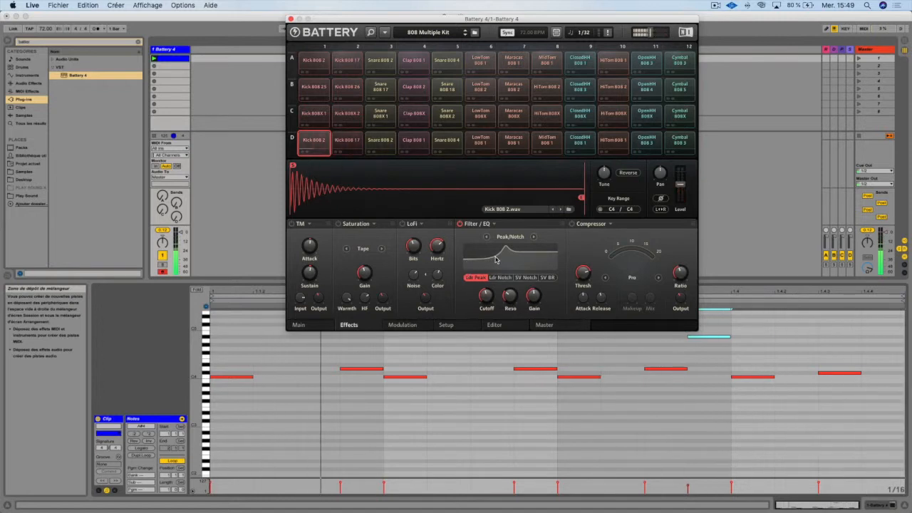
# Step: Select Ldr Notch in the Peak/Notch filter, sweep its cutoff, lower its resonance and raise its gain
pyautogui.click(502, 279)
pyautogui.scroll(-5, 489, 301)
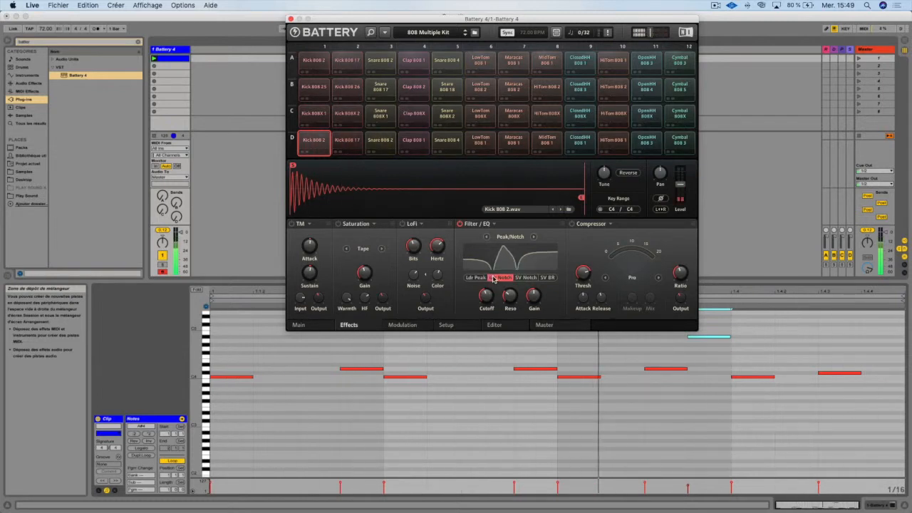
pyautogui.scroll(6, 486, 295)
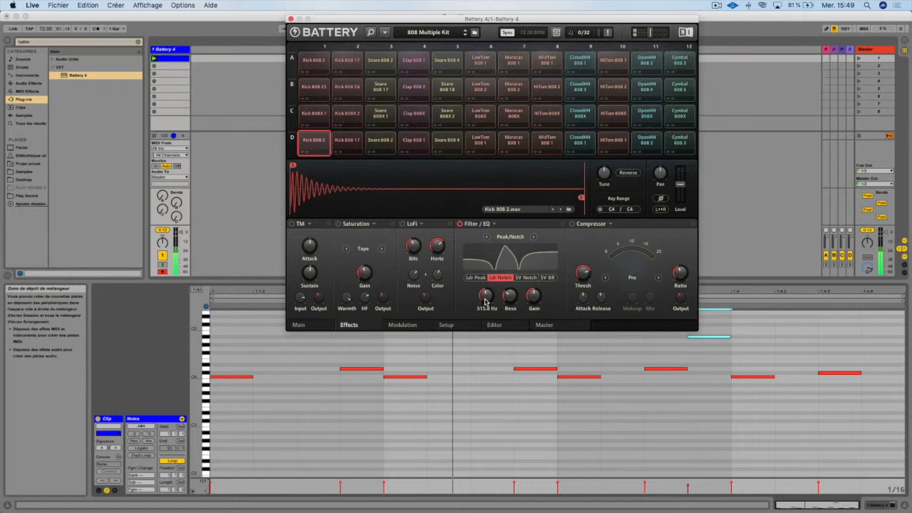
pyautogui.moveTo(485, 302); pyautogui.dragTo(510, 295)
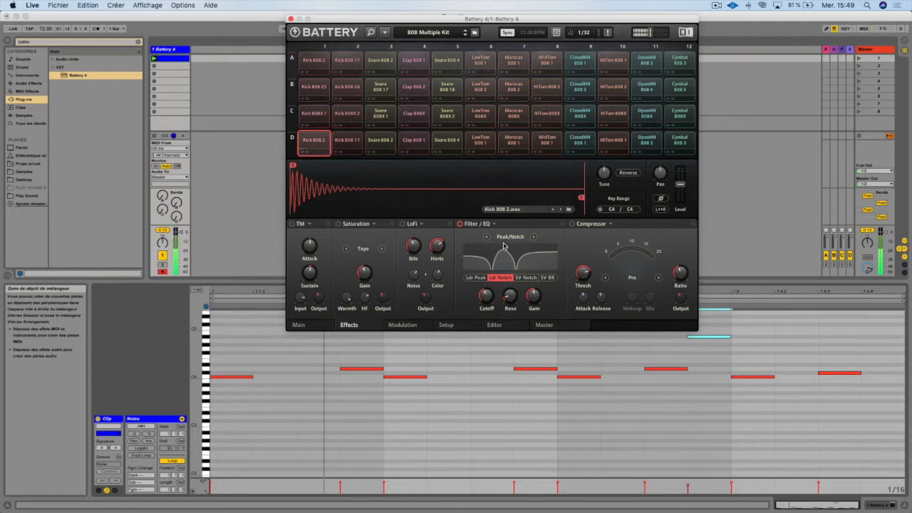
pyautogui.moveTo(531, 305); pyautogui.dragTo(530, 295)
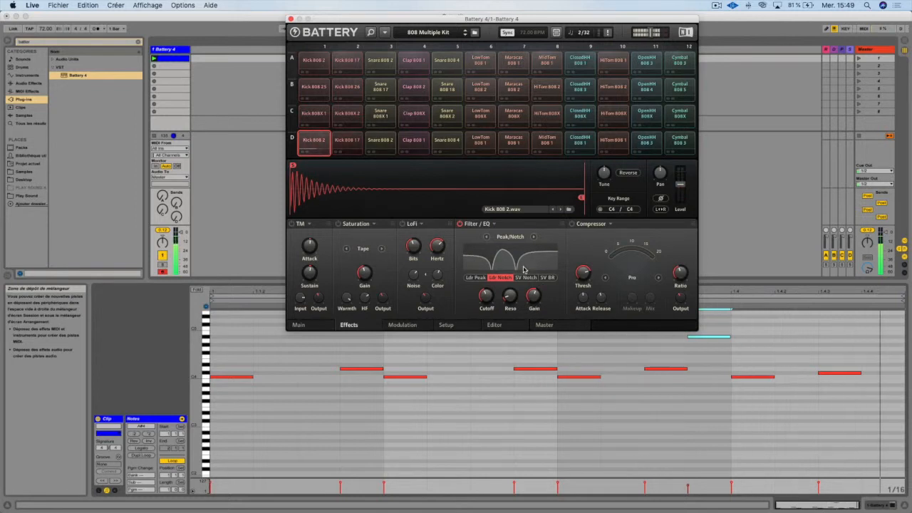
# Step: Look at the Effect mode with its Frm 1 type and return the Filter / EQ to Peak/Notch
pyautogui.click(532, 237)
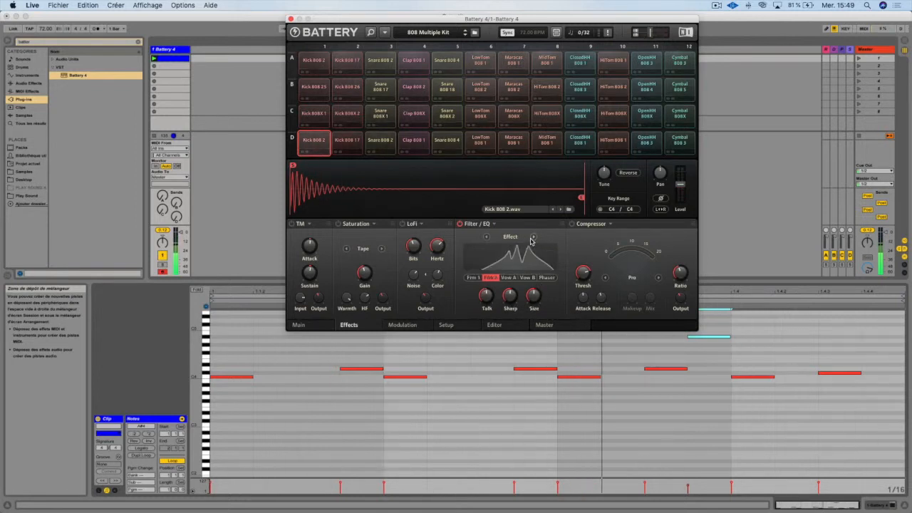
pyautogui.click(473, 277)
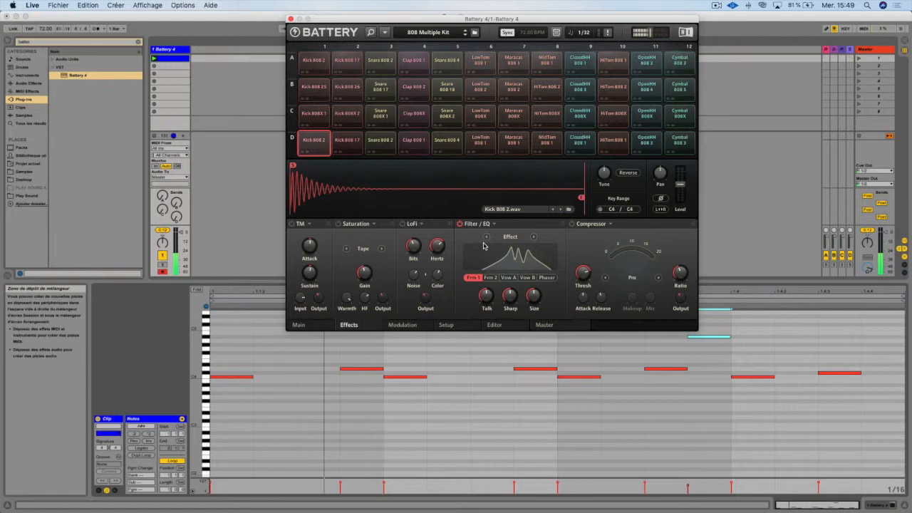
pyautogui.click(533, 237)
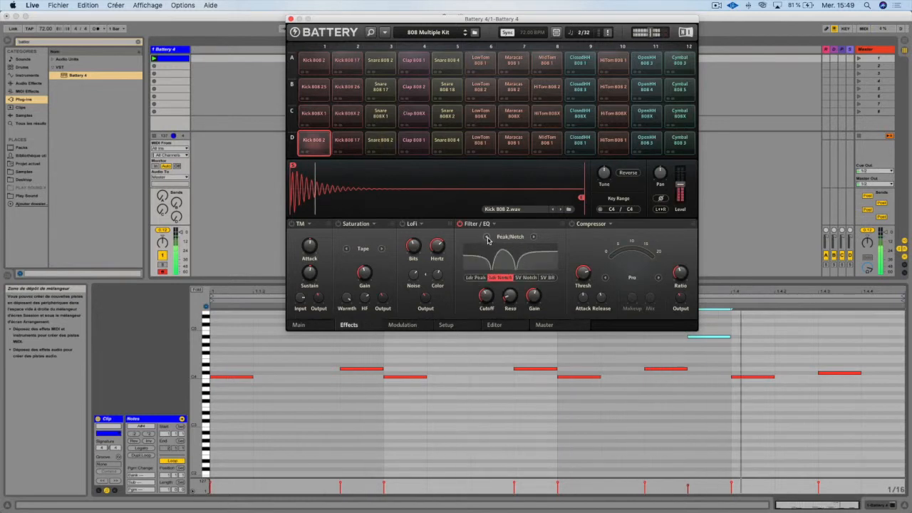
# Step: Select SV Notch and raise its cutoff to about 8.1 kHz; switch to SV BR, adjust its cutoff and set its resonance to about 8%
pyautogui.click(527, 277)
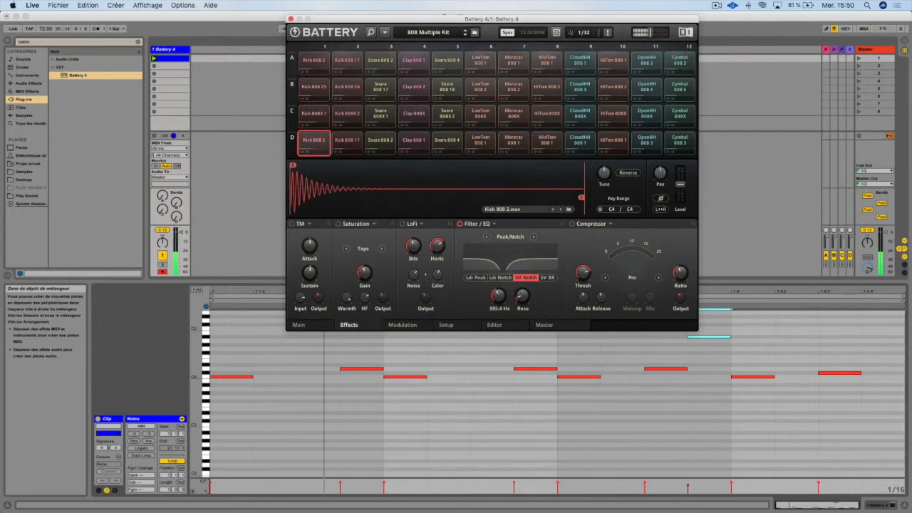
pyautogui.moveTo(498, 295); pyautogui.dragTo(498, 266)
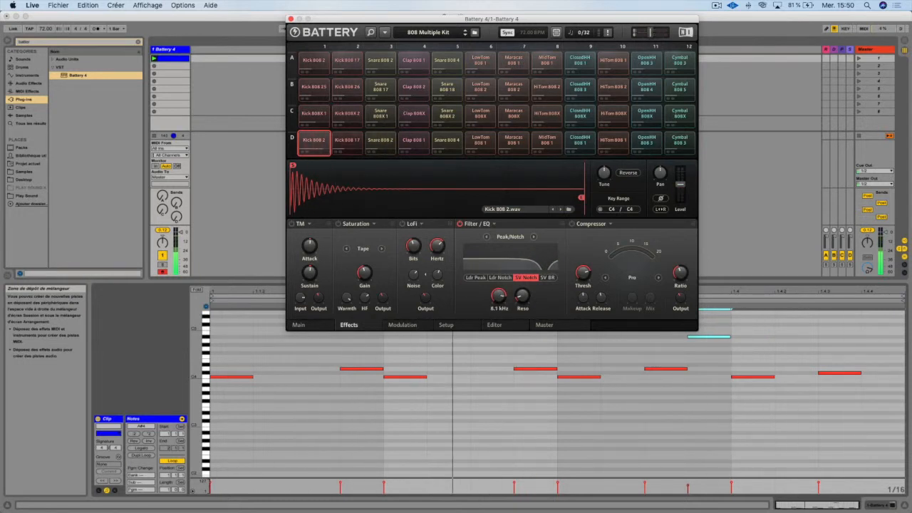
pyautogui.click(546, 277)
pyautogui.moveTo(505, 300); pyautogui.dragTo(505, 297)
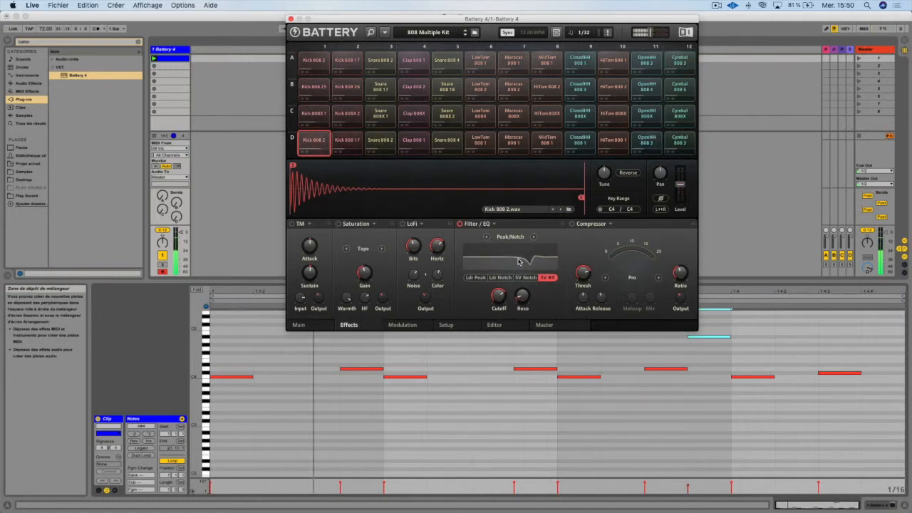
pyautogui.moveTo(525, 297); pyautogui.dragTo(525, 298)
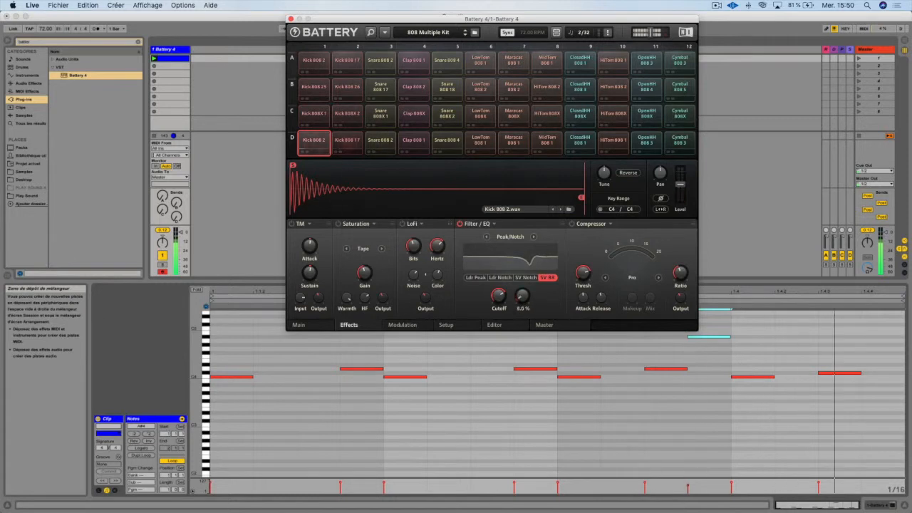
# Step: Switch the Filter / EQ to Effect mode and compare its Frm 1, Frm 2 and Vow A types
pyautogui.click(533, 236)
pyautogui.moveTo(487, 295)
pyautogui.mouseDown()
pyautogui.moveTo(487, 282)
pyautogui.moveTo(489, 292)
pyautogui.mouseUp()
pyautogui.click(494, 277)
pyautogui.click(507, 277)
pyautogui.click(477, 279)
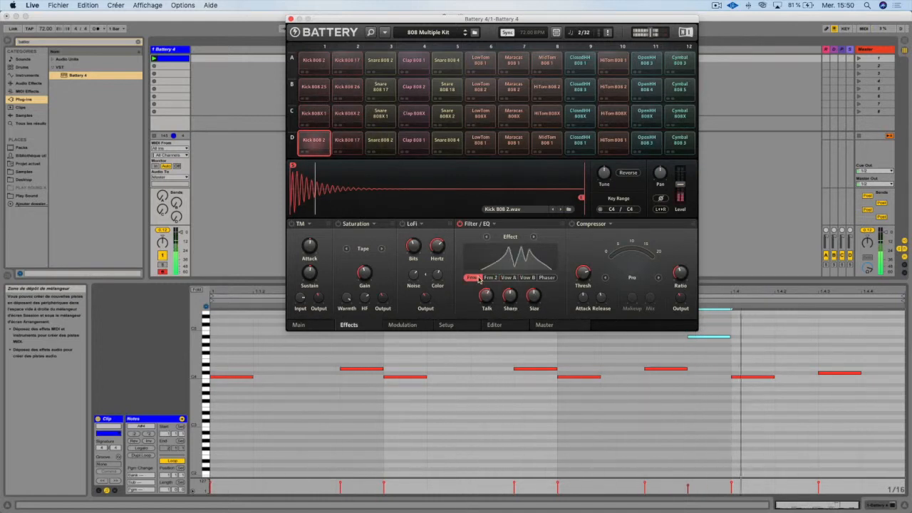
pyautogui.click(507, 277)
pyautogui.click(475, 278)
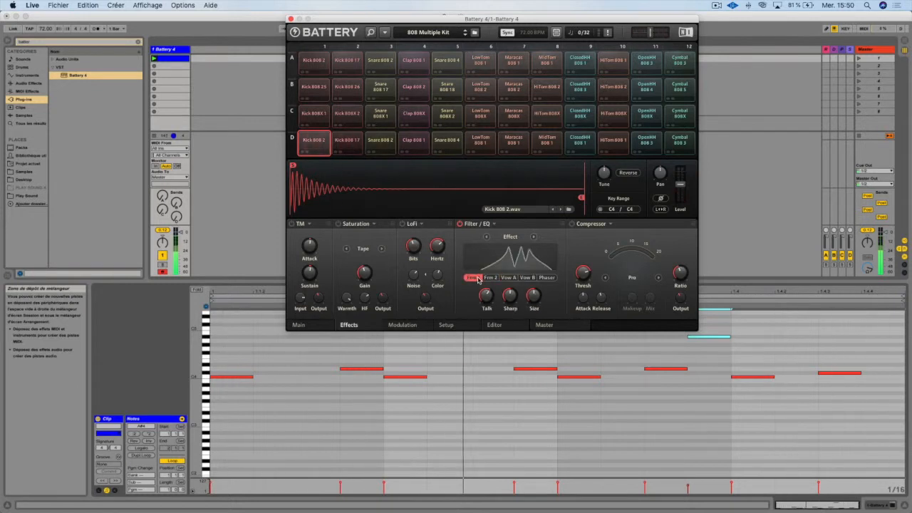
# Step: Select the Frm 2 effect type, adjust its Talk and Sharp, and raise its Size to about 70%
pyautogui.click(490, 277)
pyautogui.moveTo(488, 303)
pyautogui.mouseDown()
pyautogui.moveTo(487, 293)
pyautogui.moveTo(488, 305)
pyautogui.mouseUp()
pyautogui.moveTo(511, 298)
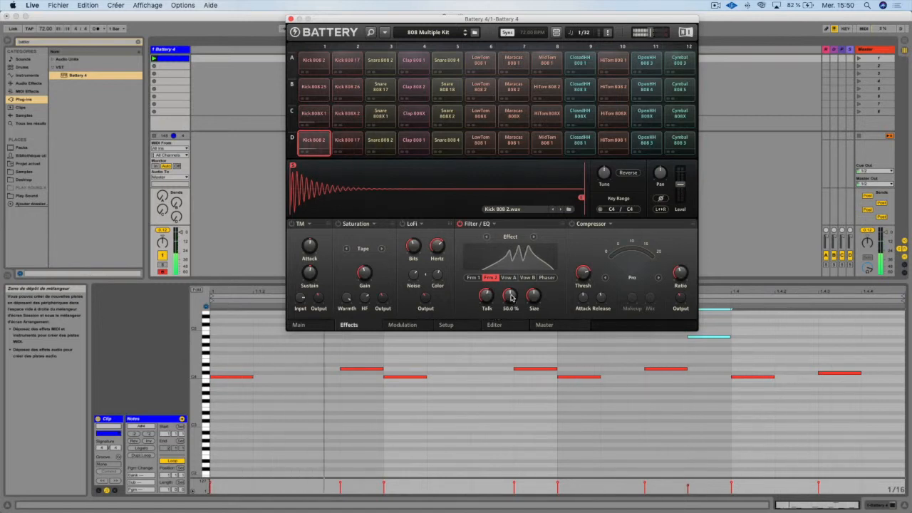
pyautogui.moveTo(511, 295); pyautogui.dragTo(534, 292)
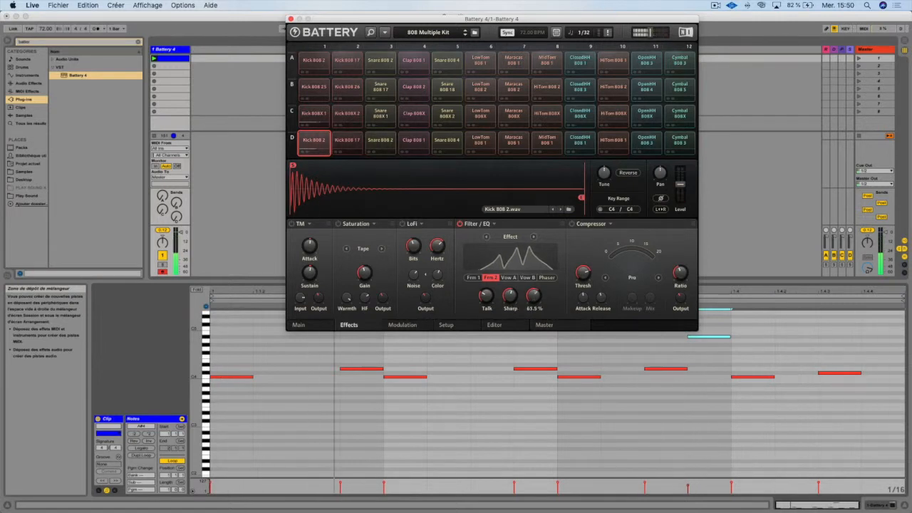
pyautogui.moveTo(533, 295); pyautogui.dragTo(533, 286)
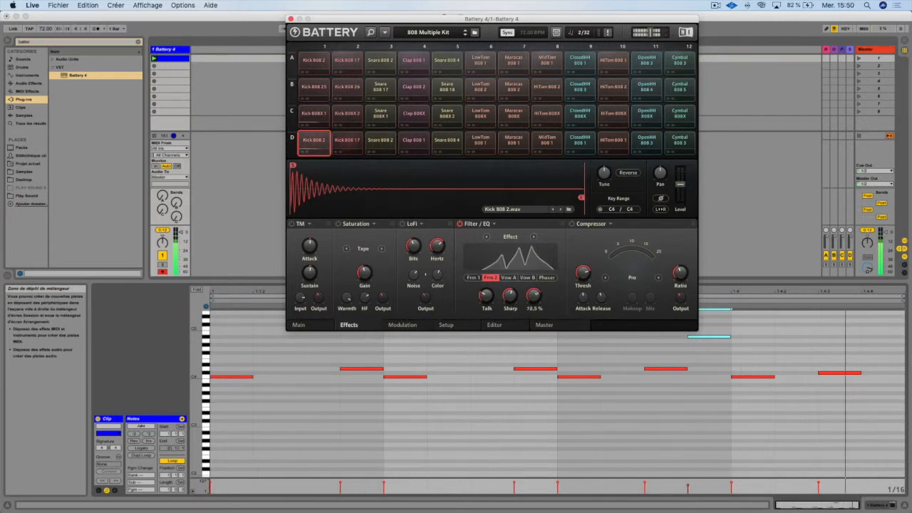
# Step: Select the Vow A effect type and adjust its cutoff and resonance, and switch to Vow B and vary its cutoff
pyautogui.click(509, 278)
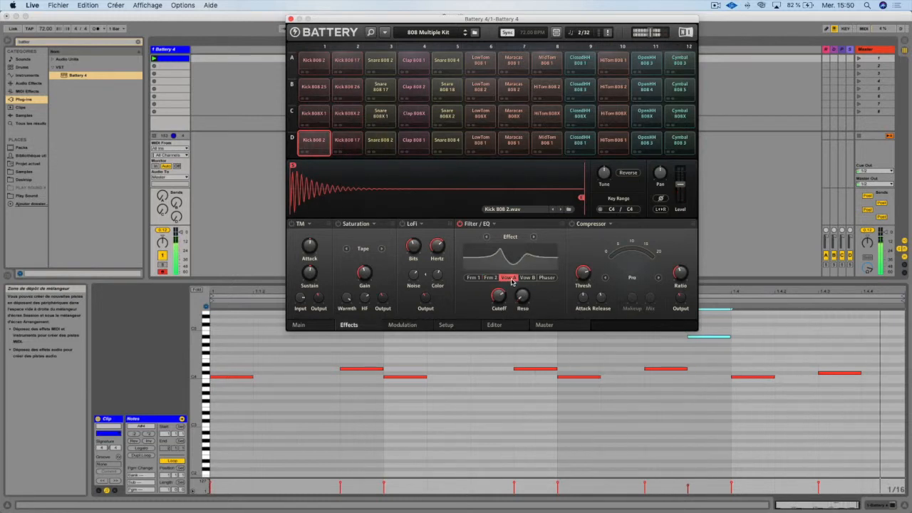
pyautogui.moveTo(499, 296); pyautogui.dragTo(522, 285)
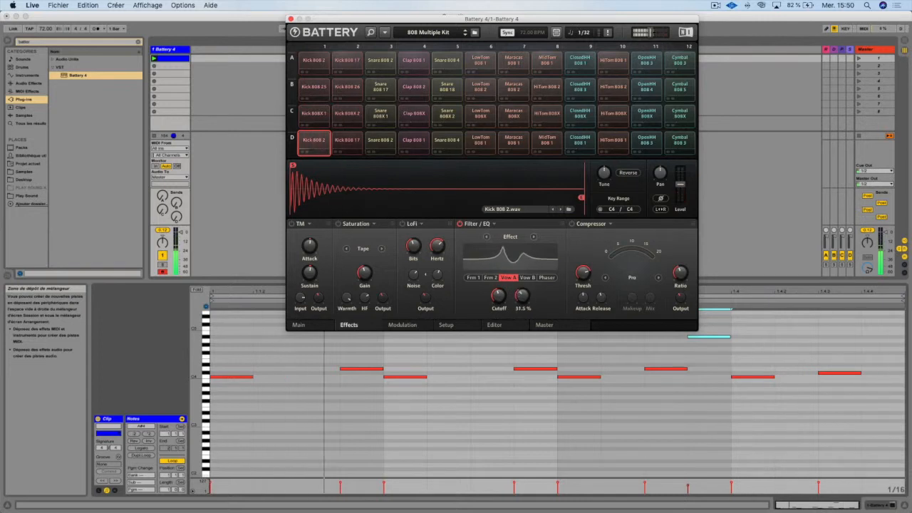
pyautogui.click(527, 278)
pyautogui.moveTo(499, 296); pyautogui.dragTo(499, 298)
# Step: Select the Phaser effect type, raise its cutoff and resonance, and step back through the other types to Frm 1
pyautogui.click(547, 277)
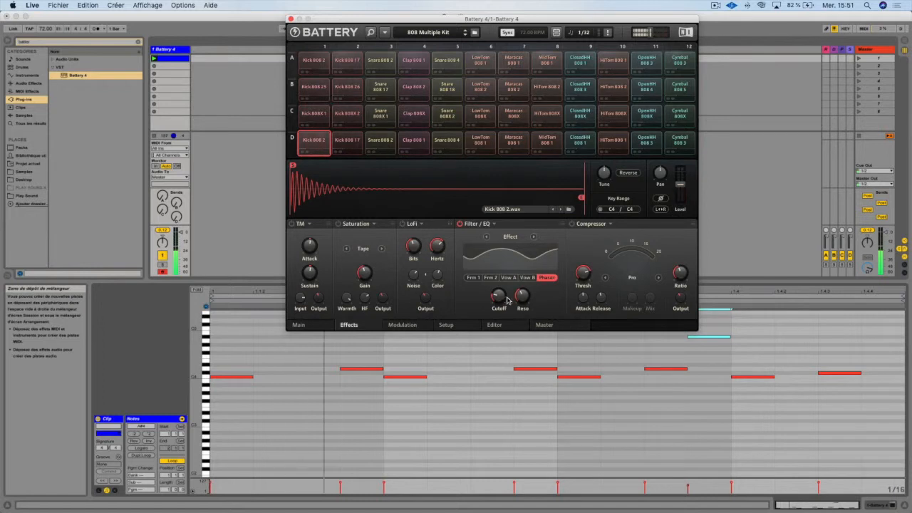
pyautogui.moveTo(498, 295); pyautogui.dragTo(521, 290)
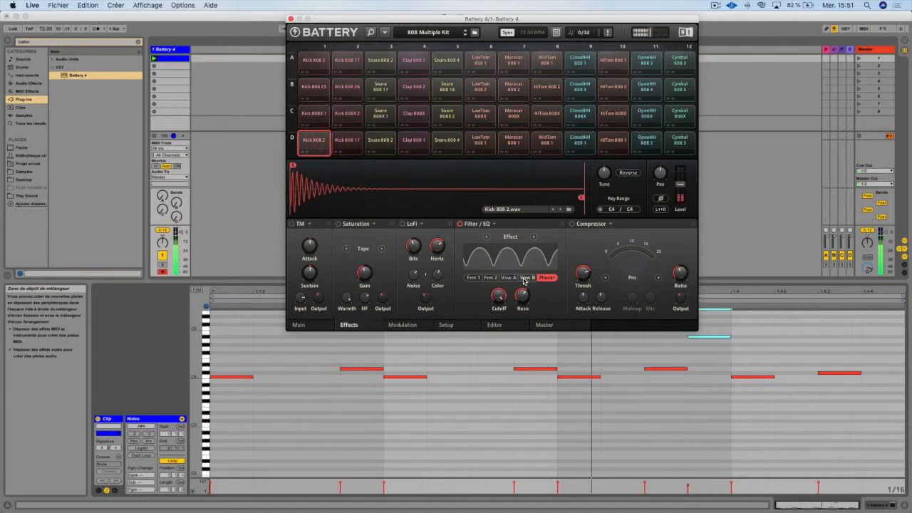
pyautogui.click(525, 280)
pyautogui.click(507, 280)
pyautogui.click(485, 278)
pyautogui.click(474, 277)
# Step: Cycle the Filter / EQ modes to 3-band EQ and load a factory preset from the Effect category
pyautogui.click(487, 237)
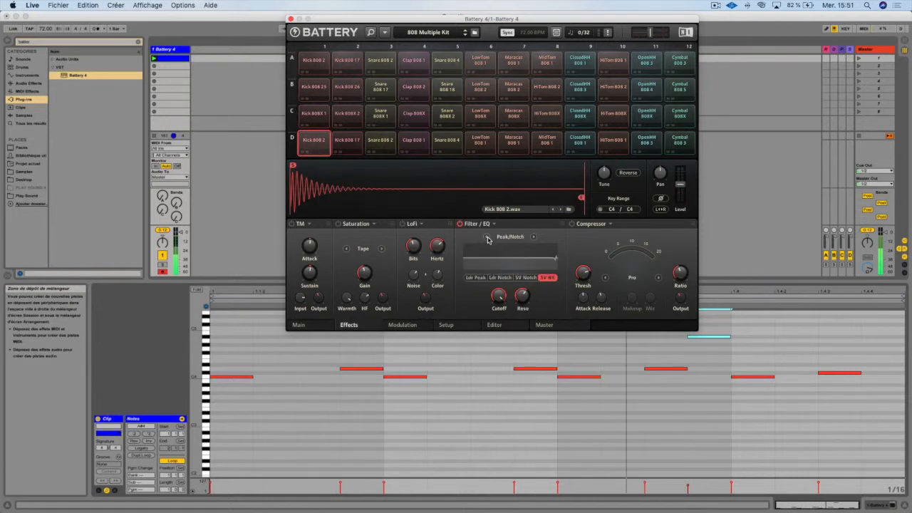
pyautogui.click(534, 237)
pyautogui.click(533, 237)
pyautogui.click(534, 236)
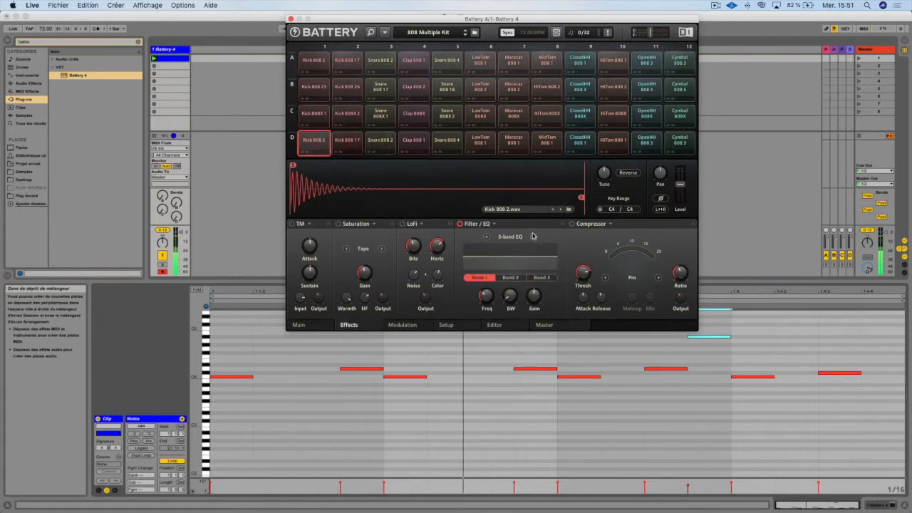
pyautogui.click(495, 225)
pyautogui.moveTo(507, 234)
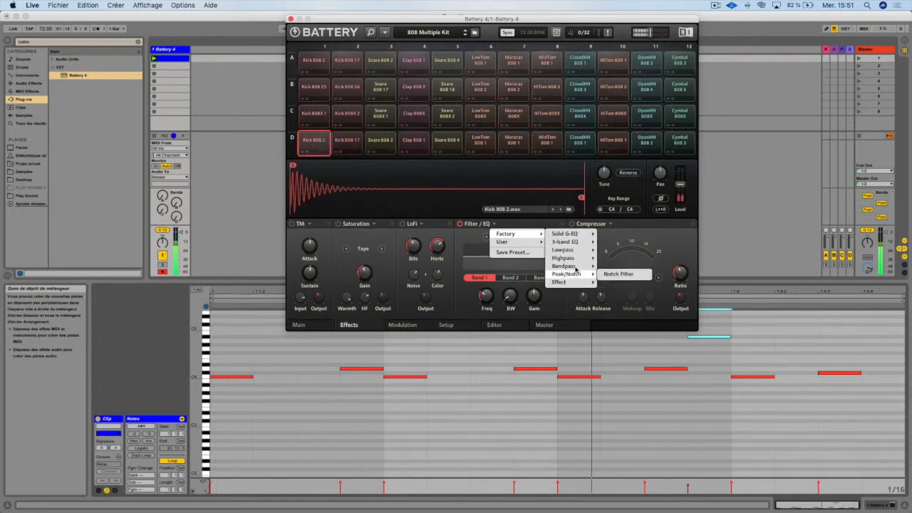
pyautogui.click(619, 282)
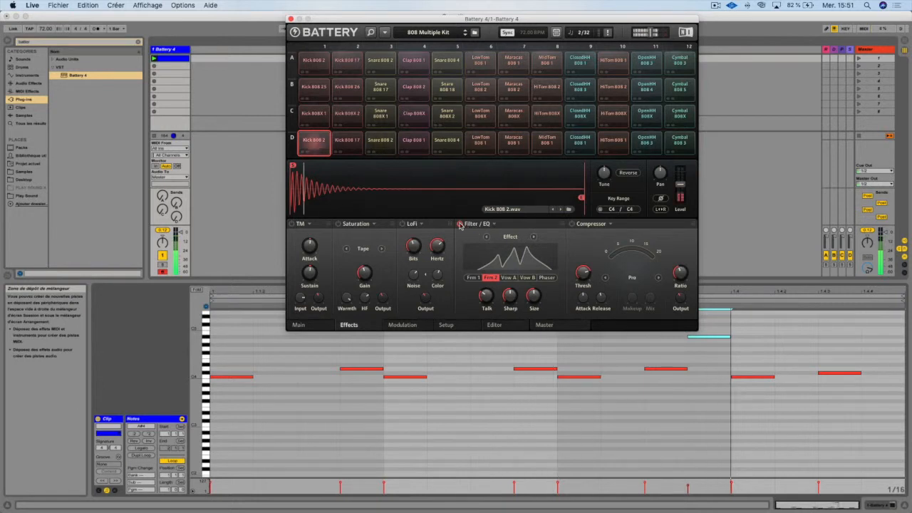
# Step: Bypass the Filter / EQ, enable the Compressor, vary its threshold and set its ratio to about 1:15.4
pyautogui.click(571, 224)
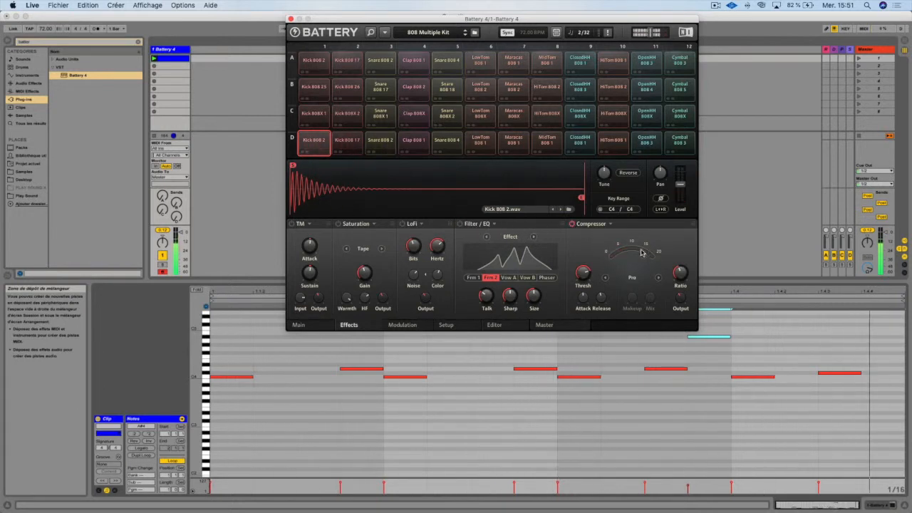
pyautogui.moveTo(586, 276); pyautogui.dragTo(583, 263)
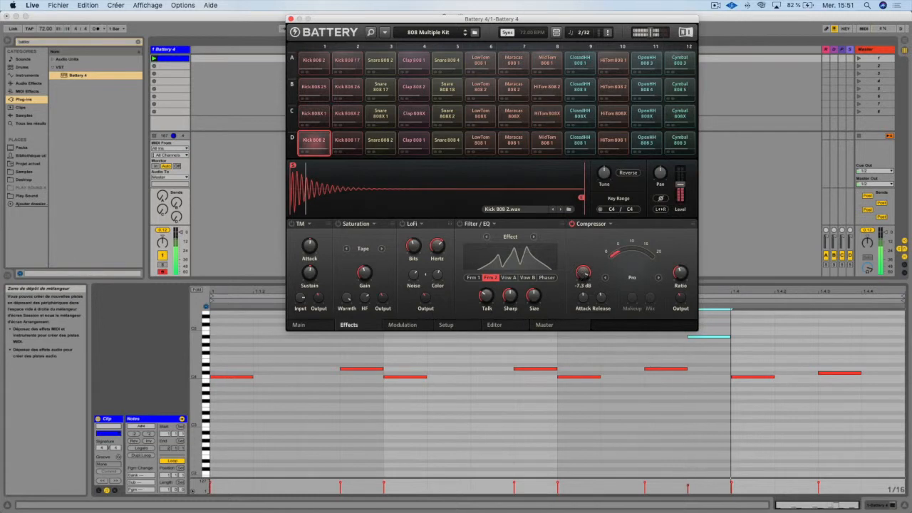
pyautogui.moveTo(582, 268); pyautogui.dragTo(583, 265)
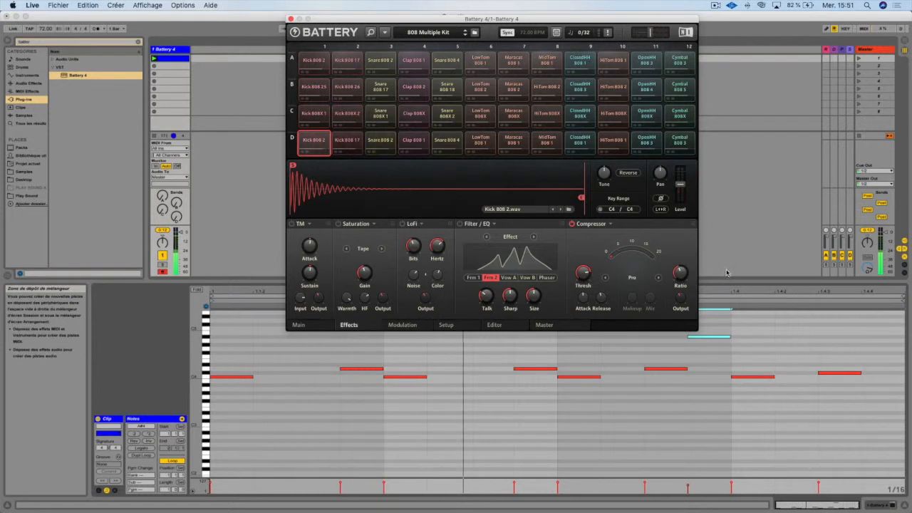
pyautogui.moveTo(680, 273)
pyautogui.mouseDown()
pyautogui.moveTo(680, 265)
pyautogui.moveTo(680, 278)
pyautogui.mouseUp()
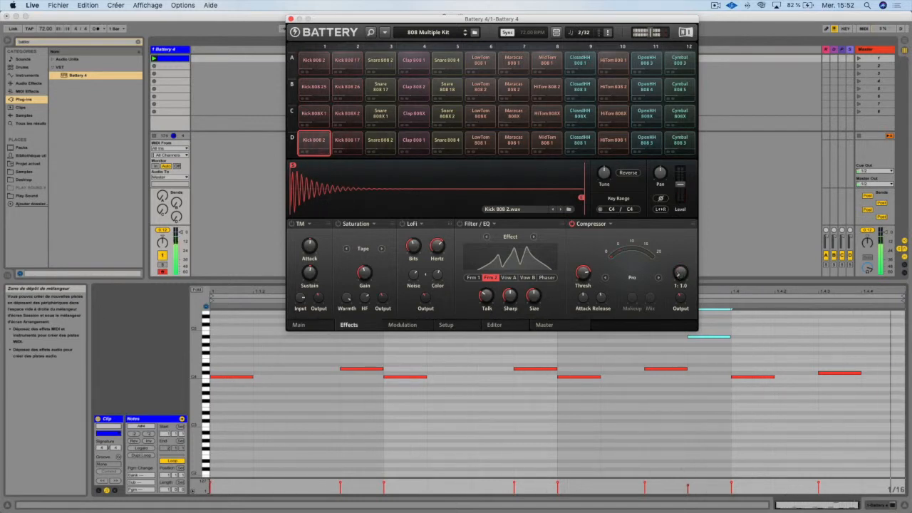
pyautogui.moveTo(680, 273); pyautogui.dragTo(678, 275)
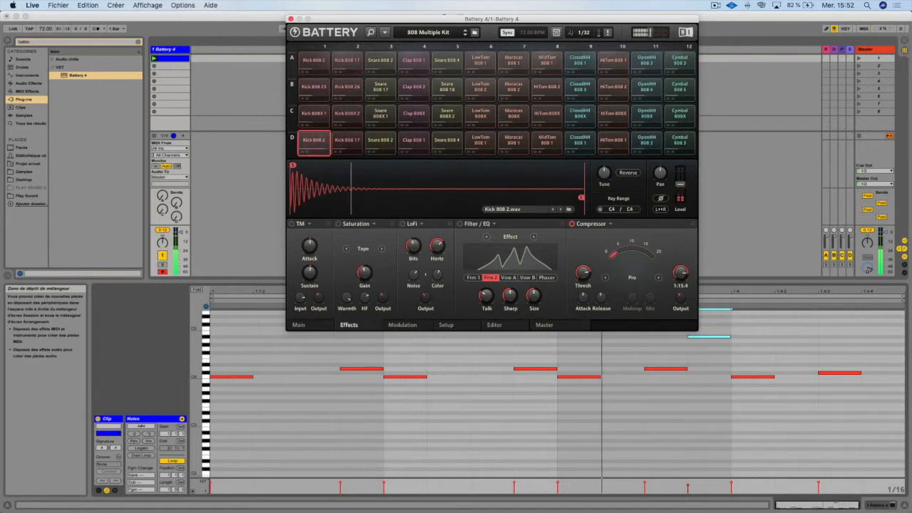
# Step: Adjust the Pro compressor's attack and release and raise its output to about 6.1 dB
pyautogui.moveTo(585, 302)
pyautogui.moveTo(583, 297); pyautogui.dragTo(601, 300)
pyautogui.moveTo(604, 302)
pyautogui.moveTo(680, 297); pyautogui.dragTo(680, 294)
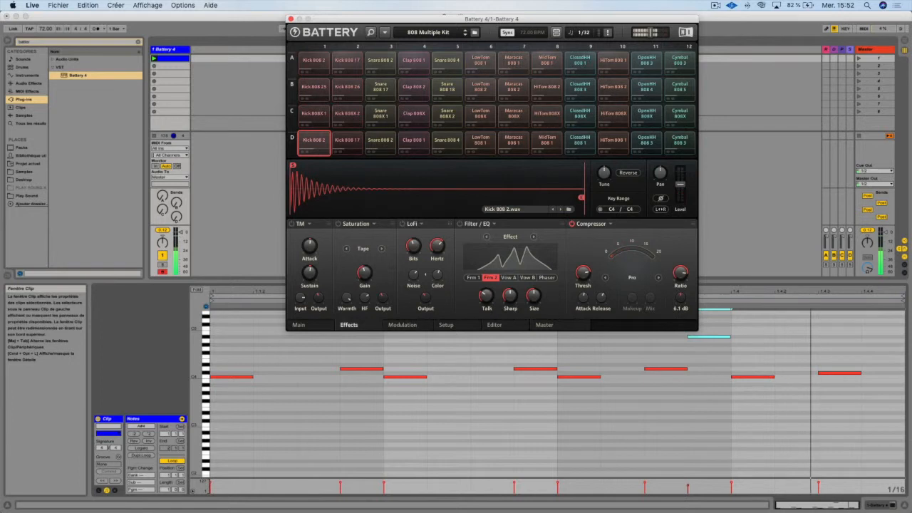
# Step: Switch the compressor to Solid Bus Comp and back to Pro, and set its threshold to about -13.1 dB
pyautogui.click(657, 278)
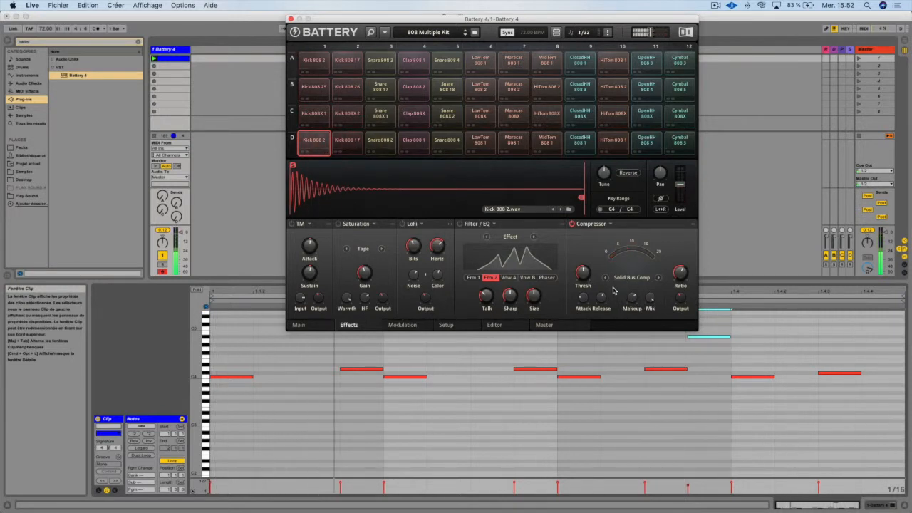
pyautogui.click(657, 278)
pyautogui.click(657, 278)
pyautogui.moveTo(583, 273); pyautogui.dragTo(583, 292)
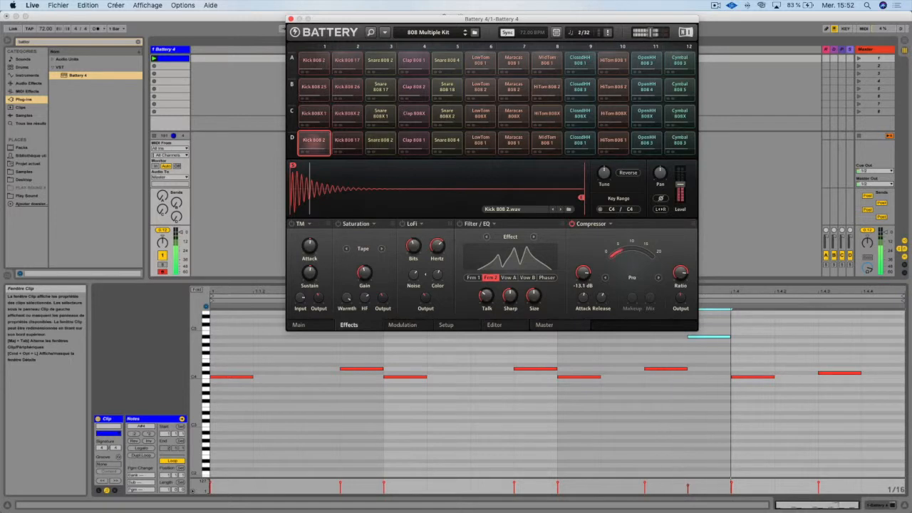
# Step: Try the Solid Bus factory compressor presets Master Setting and Parallel Compression
pyautogui.click(610, 225)
pyautogui.moveTo(619, 234)
pyautogui.moveTo(588, 236)
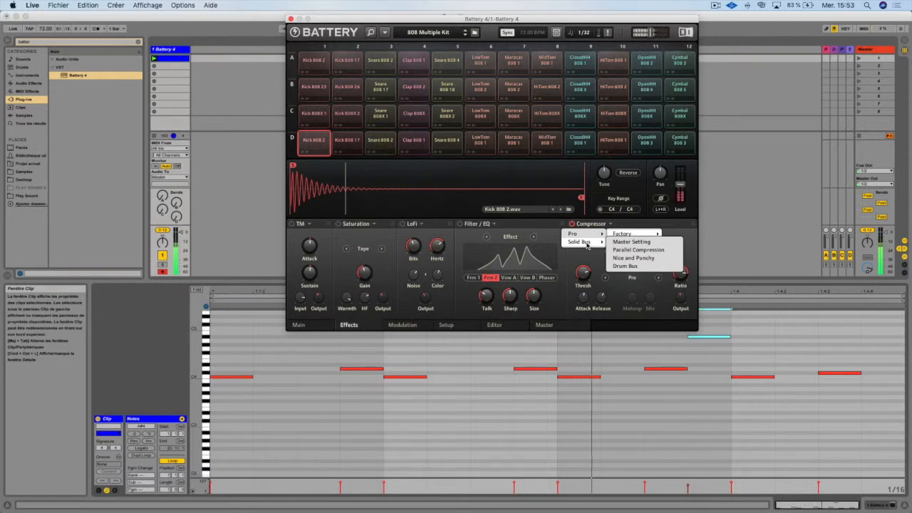
pyautogui.click(622, 243)
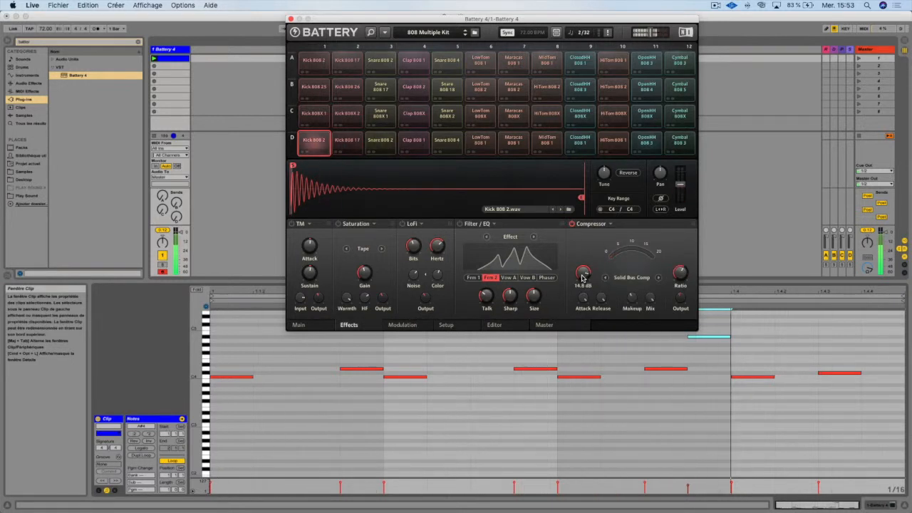
pyautogui.click(607, 225)
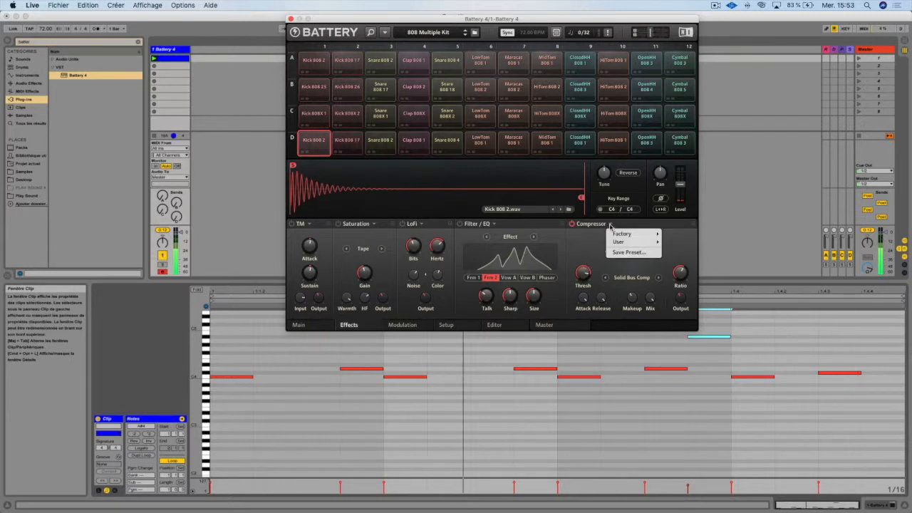
pyautogui.moveTo(617, 243)
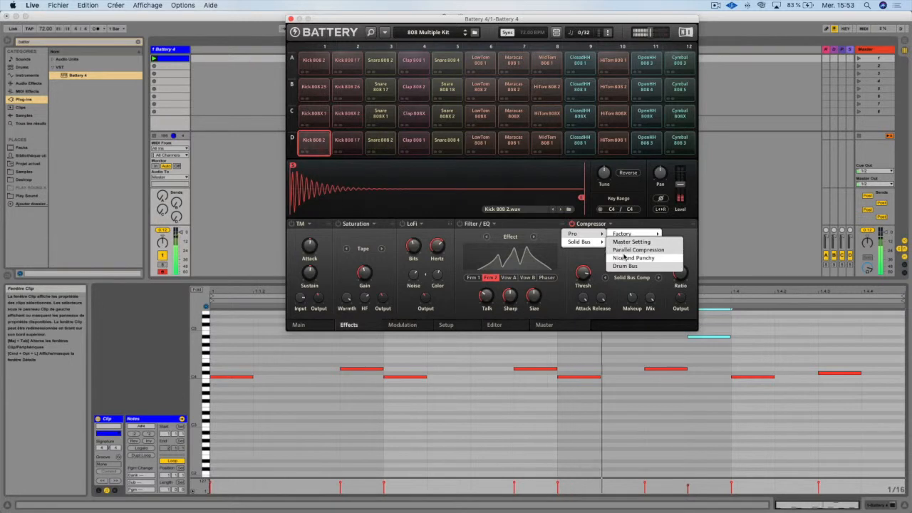
pyautogui.click(624, 253)
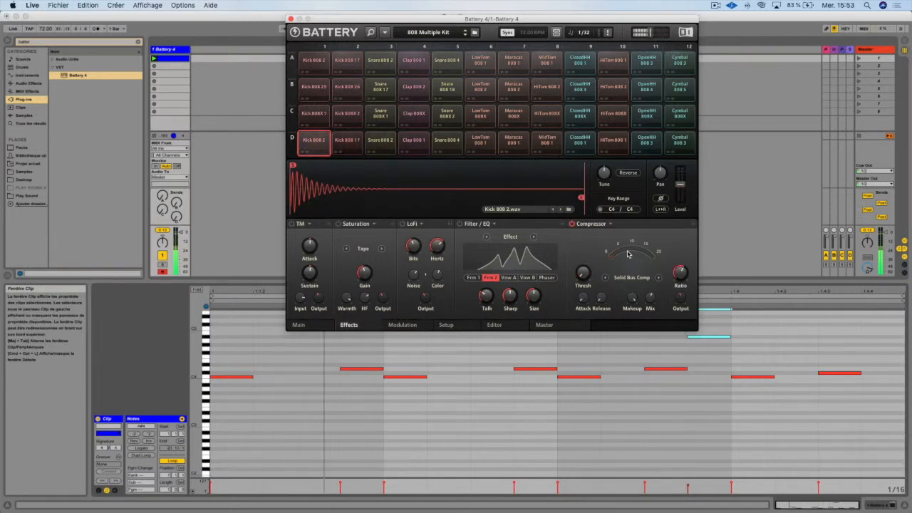
# Step: Load the Solid Bus factory compressor preset Nice and Punchy, and replace it with Drum Bus
pyautogui.click(611, 225)
pyautogui.moveTo(617, 235)
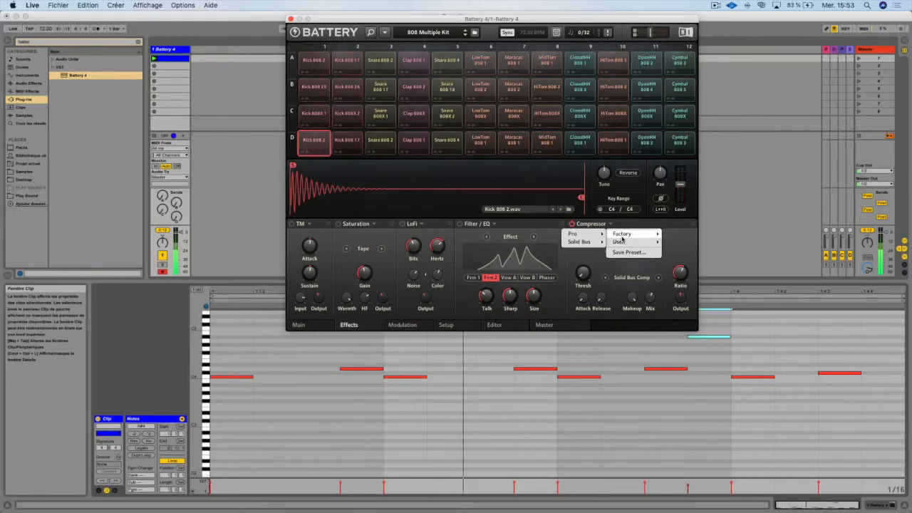
pyautogui.moveTo(581, 241)
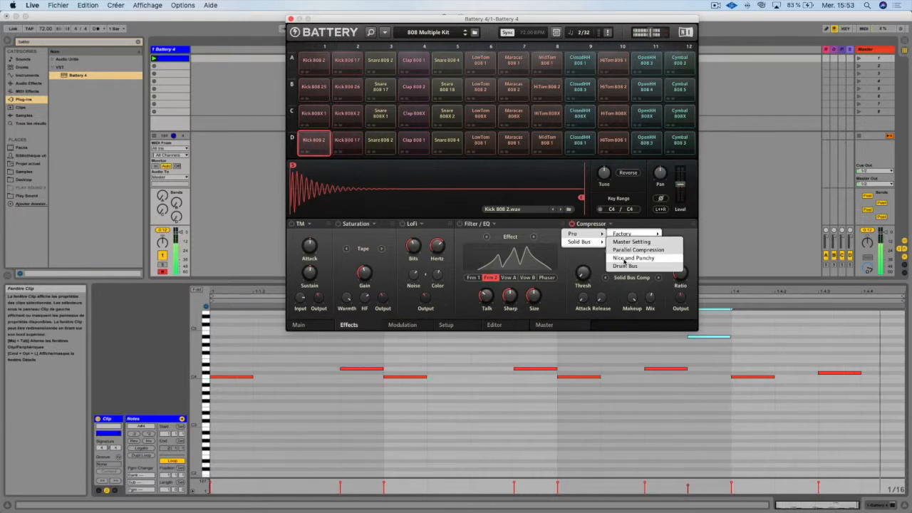
pyautogui.click(623, 258)
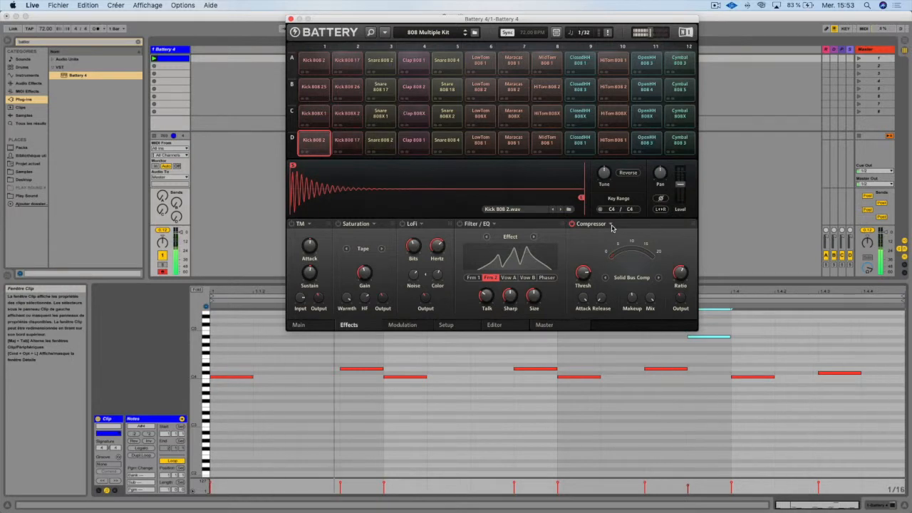
pyautogui.click(611, 228)
pyautogui.moveTo(621, 234)
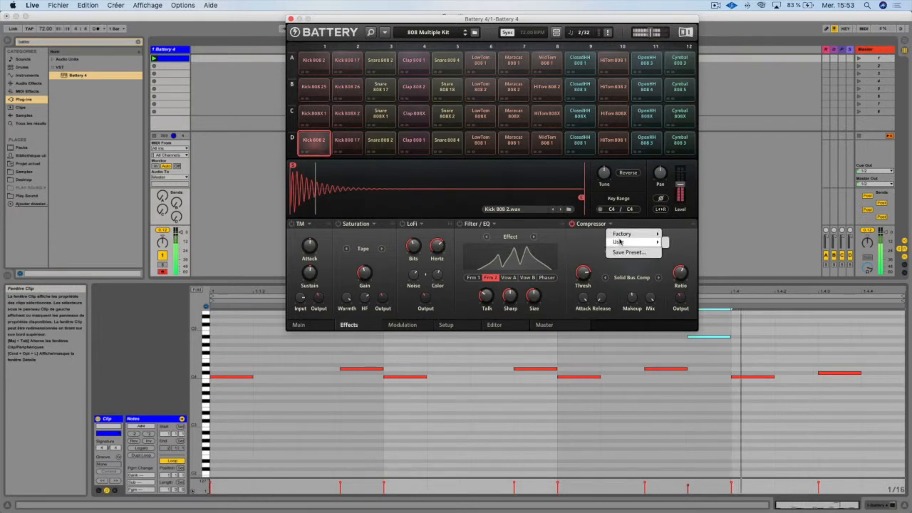
pyautogui.moveTo(577, 242)
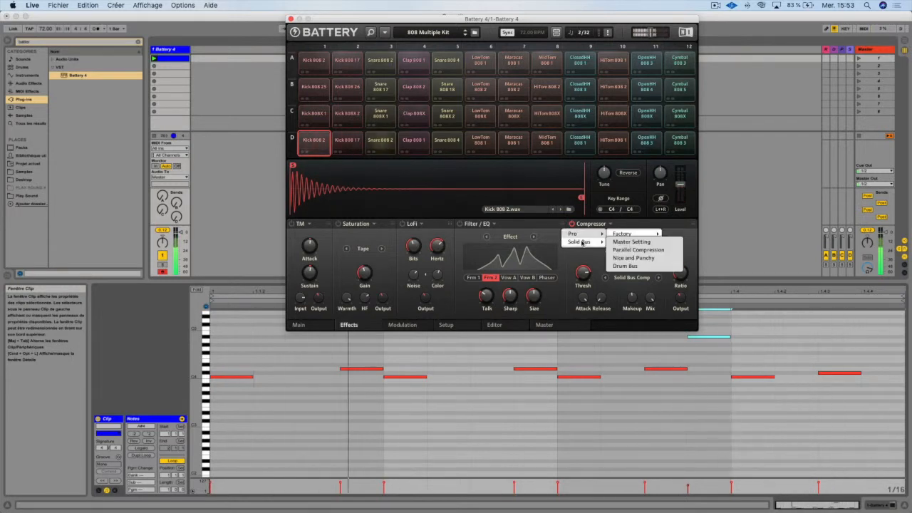
pyautogui.click(626, 266)
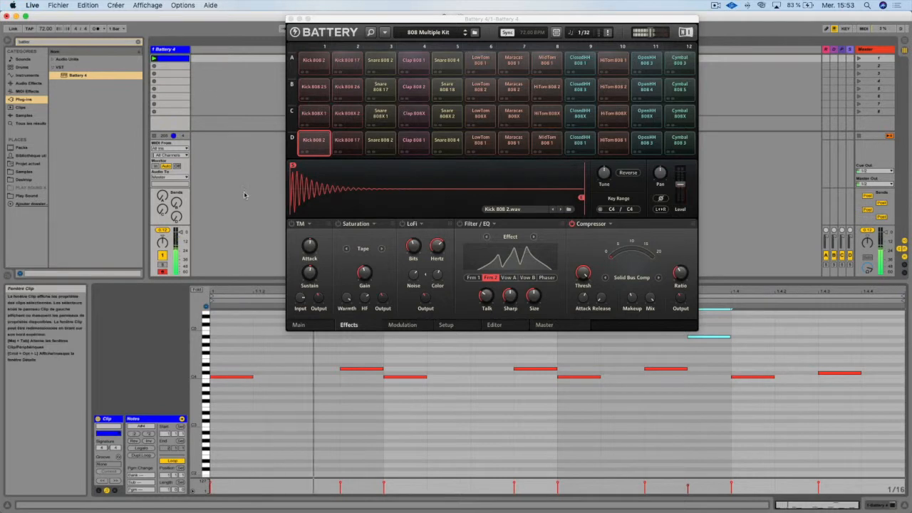
# Step: Delete the three repeated notes just above the kick row and the higher notes before beat 1.4 in the MIDI clip
pyautogui.moveTo(301, 346); pyautogui.dragTo(674, 370)
pyautogui.press('Delete')
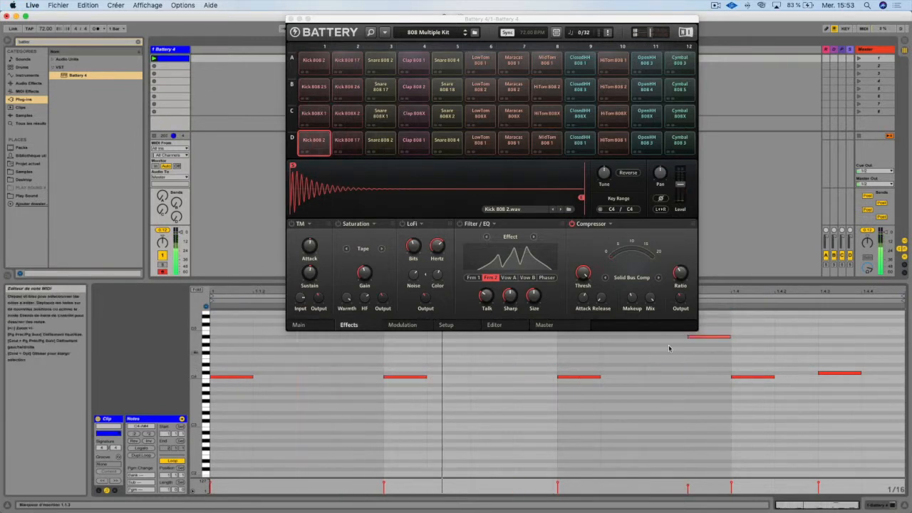
pyautogui.doubleClick(695, 338)
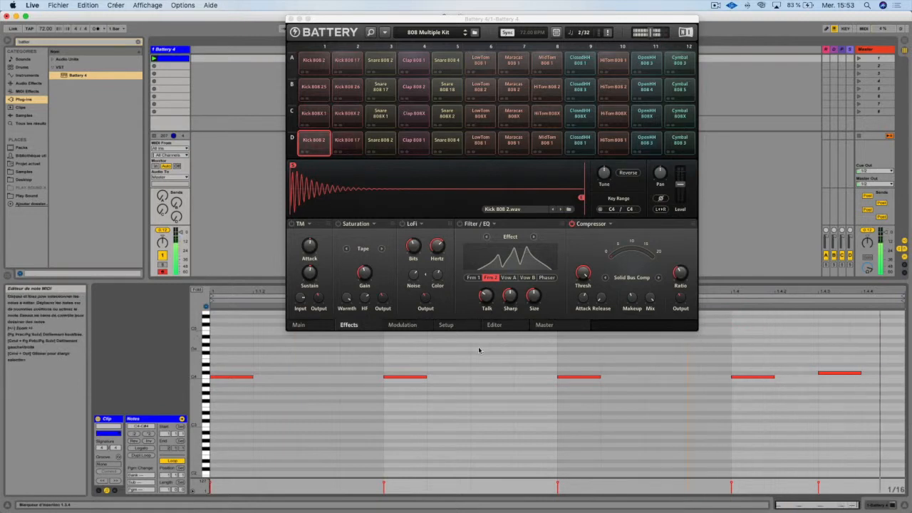
pyautogui.moveTo(585, 276)
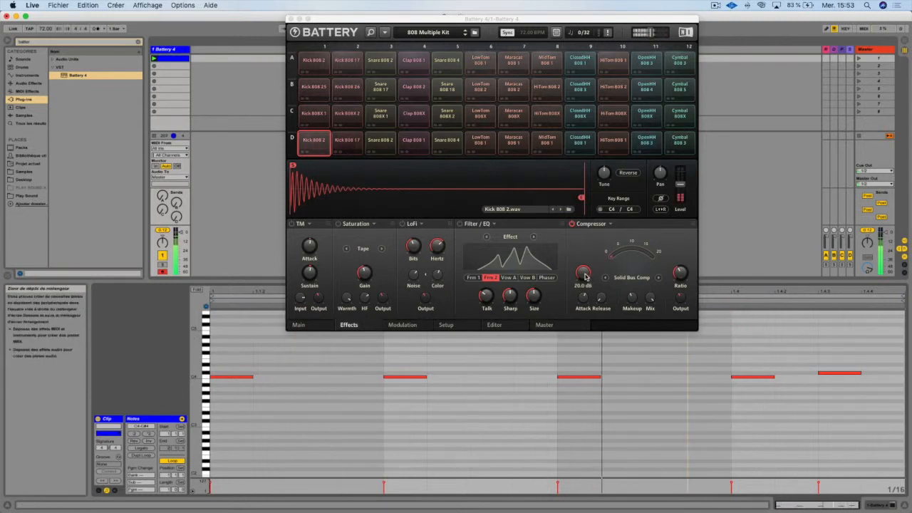
# Step: Raise the compressor's ratio to its maximum, adjust the makeup gain and switch the compressor off
pyautogui.moveTo(681, 274); pyautogui.dragTo(680, 273)
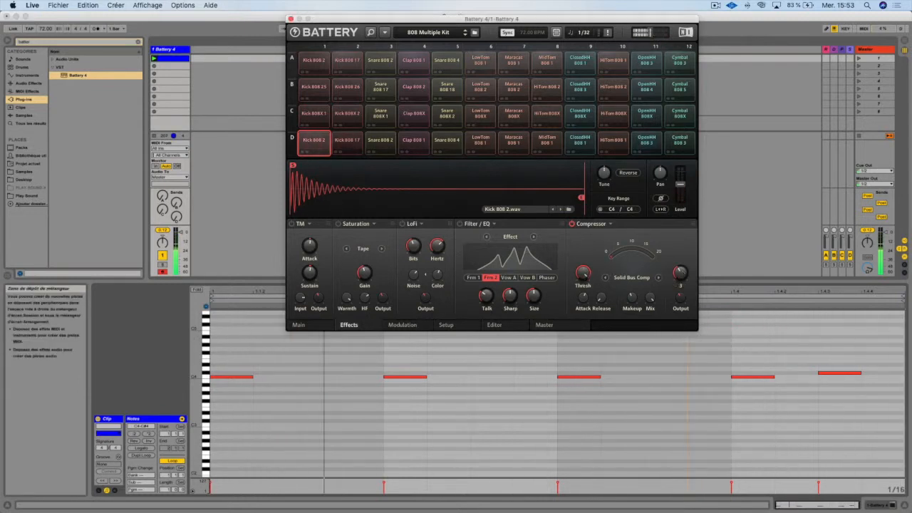
pyautogui.moveTo(584, 303)
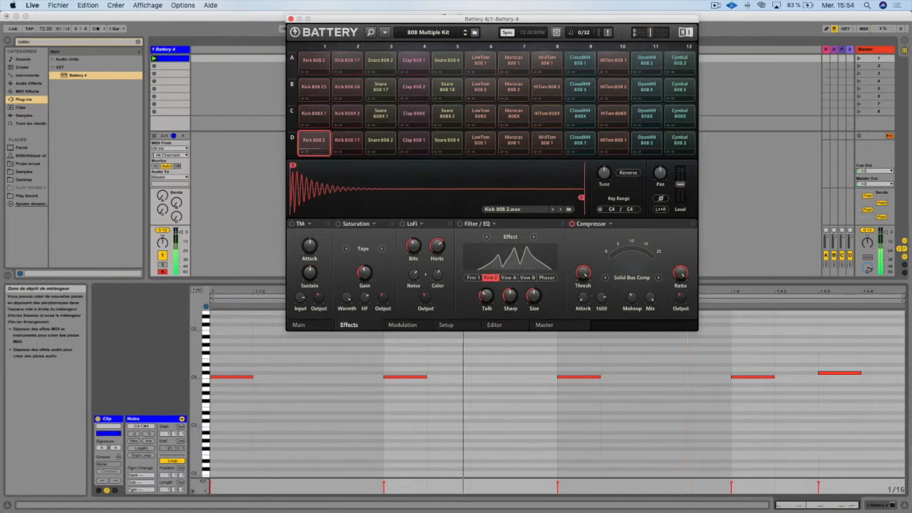
pyautogui.moveTo(635, 305)
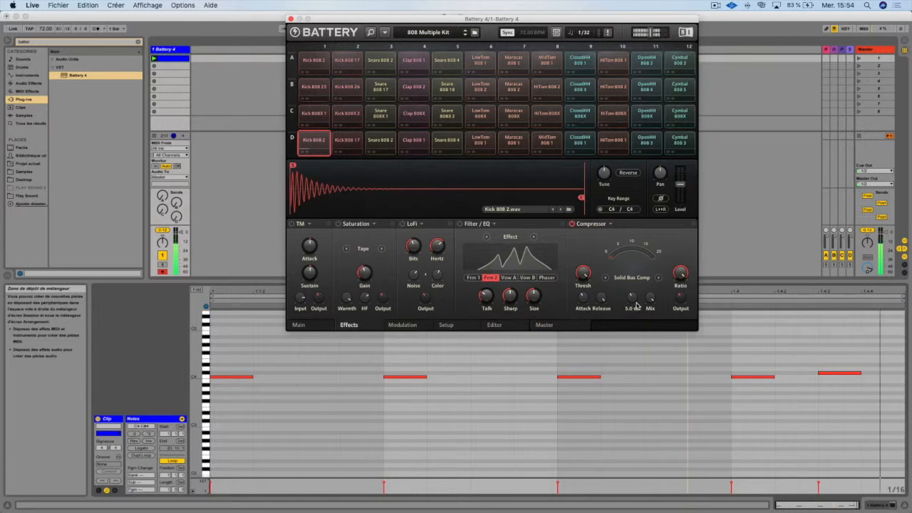
pyautogui.moveTo(632, 297); pyautogui.dragTo(632, 294)
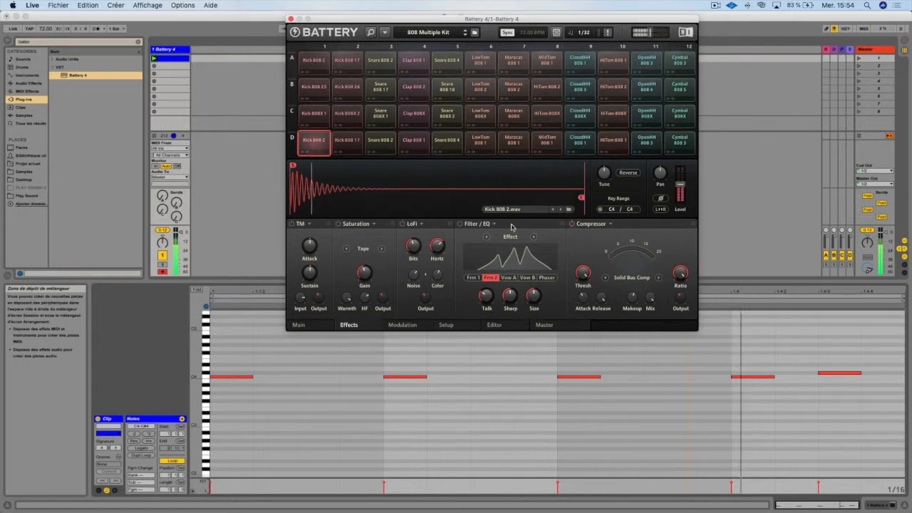
# Step: Turn on the Filter / EQ and try its Frm 1, Vow A and Vow B effect modes
pyautogui.click(475, 278)
pyautogui.click(508, 278)
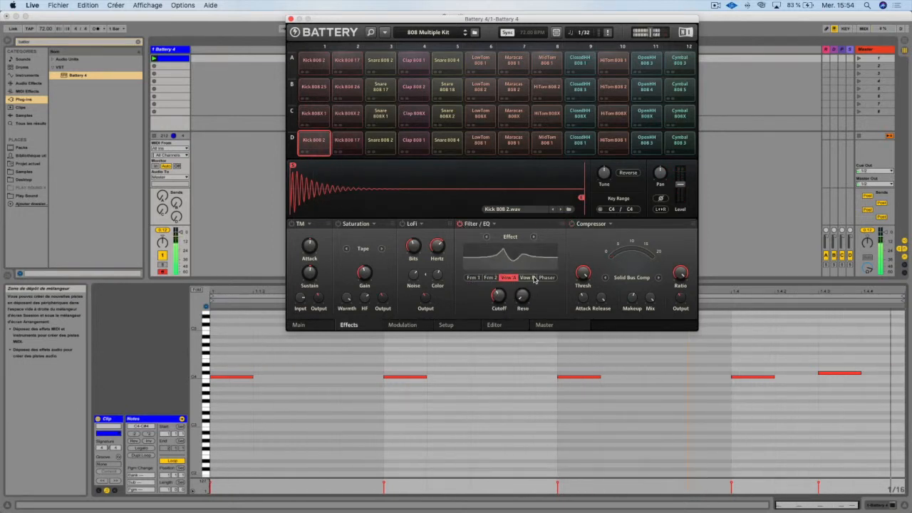
pyautogui.click(534, 277)
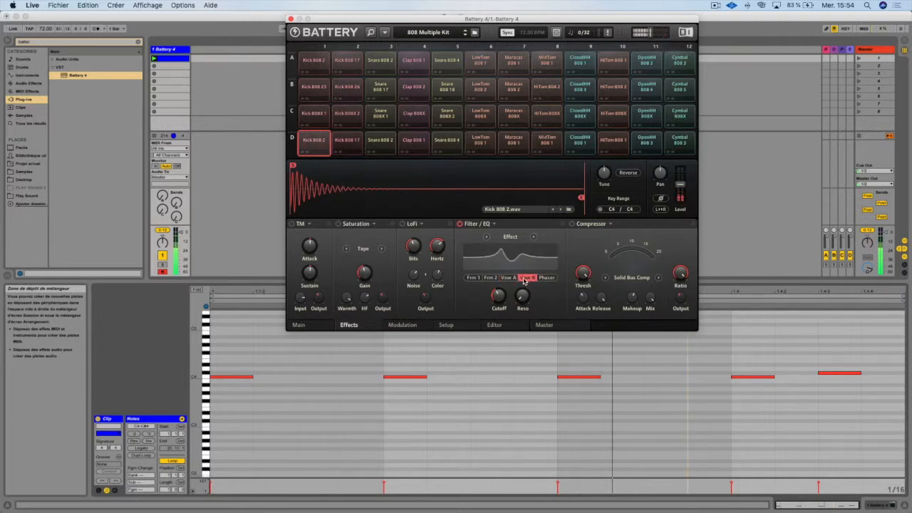
# Step: Change the Filter / EQ to the Lowpass Daft mode, raising its resonance and gain and lowering the cutoff
pyautogui.click(486, 237)
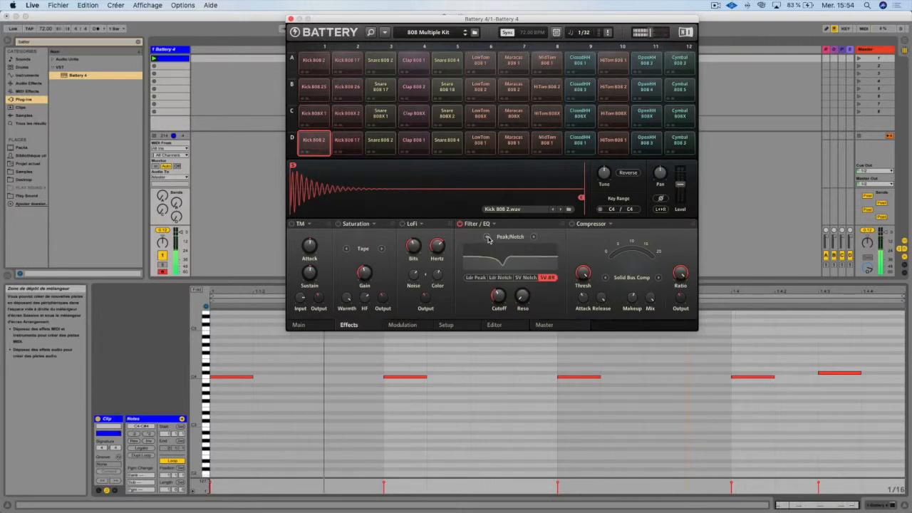
pyautogui.click(486, 237)
pyautogui.click(487, 236)
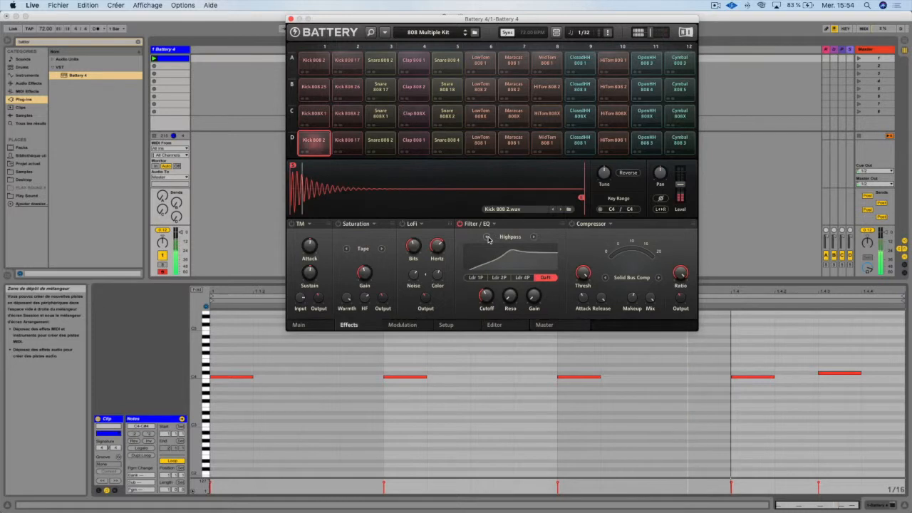
pyautogui.click(486, 236)
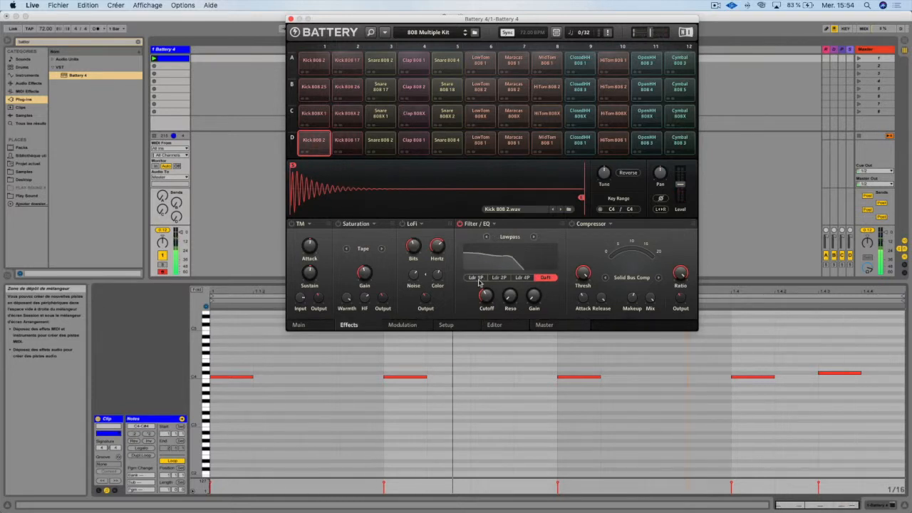
pyautogui.moveTo(510, 296); pyautogui.dragTo(486, 316)
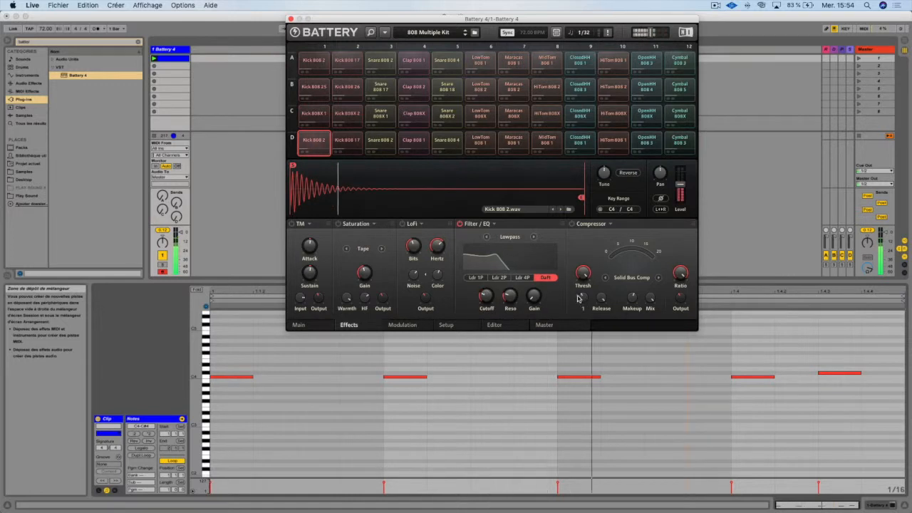
pyautogui.moveTo(535, 298); pyautogui.dragTo(535, 282)
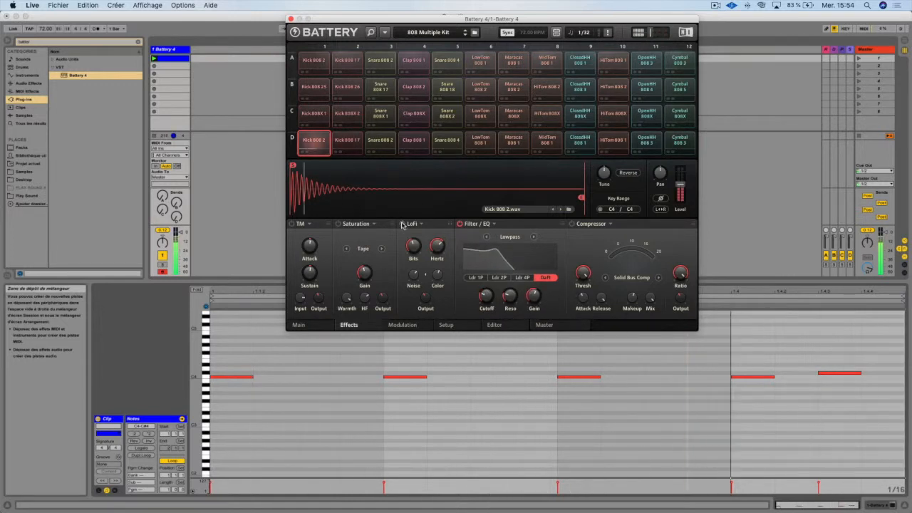
# Step: Turn on the LoFi effect and adjust its Bits, Hertz, Noise and Output
pyautogui.moveTo(413, 246); pyautogui.dragTo(438, 234)
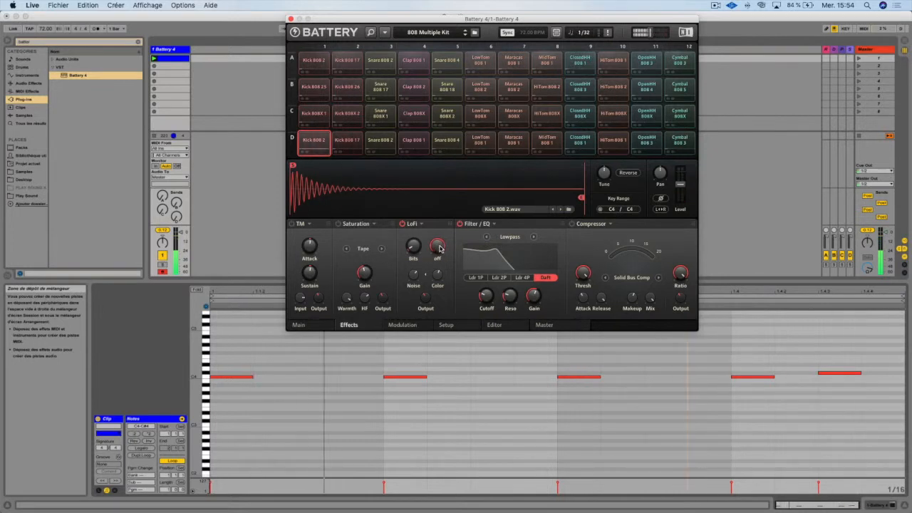
pyautogui.moveTo(437, 239); pyautogui.dragTo(413, 249)
pyautogui.moveTo(418, 284); pyautogui.dragTo(420, 280)
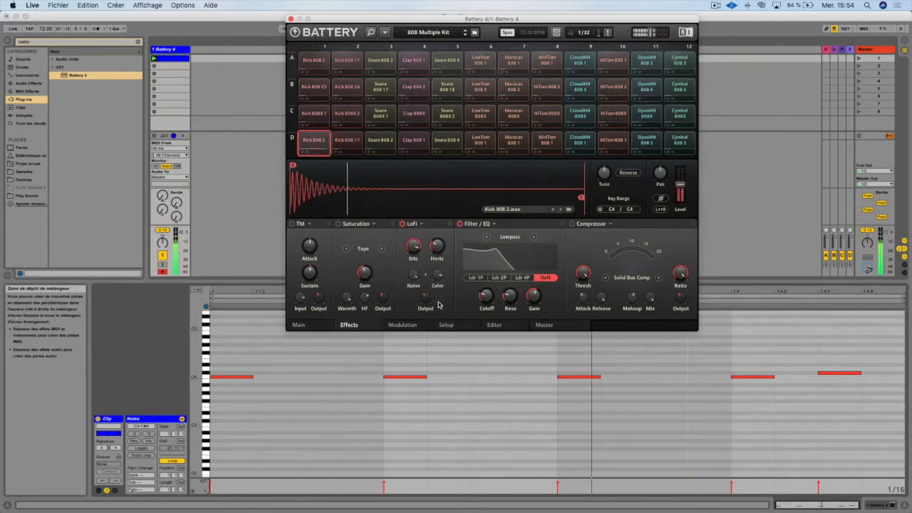
pyautogui.moveTo(423, 307); pyautogui.dragTo(422, 285)
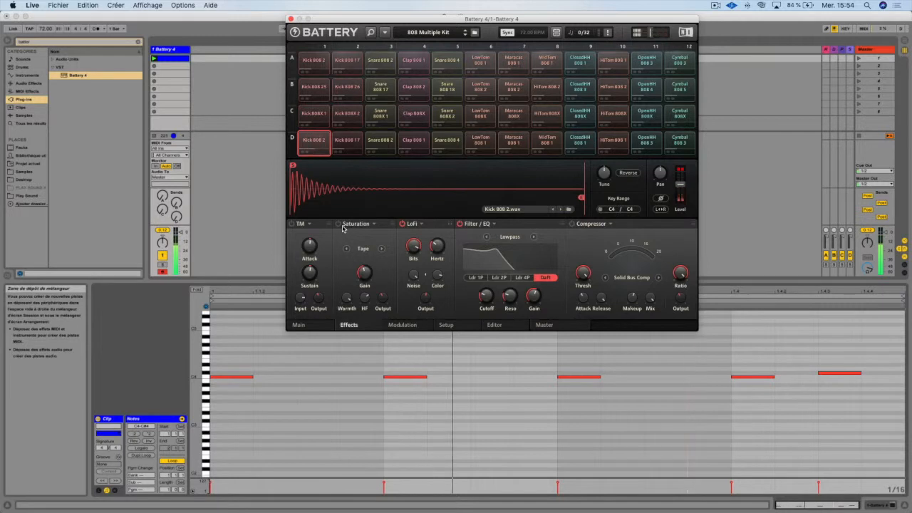
# Step: Turn on Saturation, change its mode to Drums and raise the gain
pyautogui.click(381, 249)
pyautogui.click(381, 249)
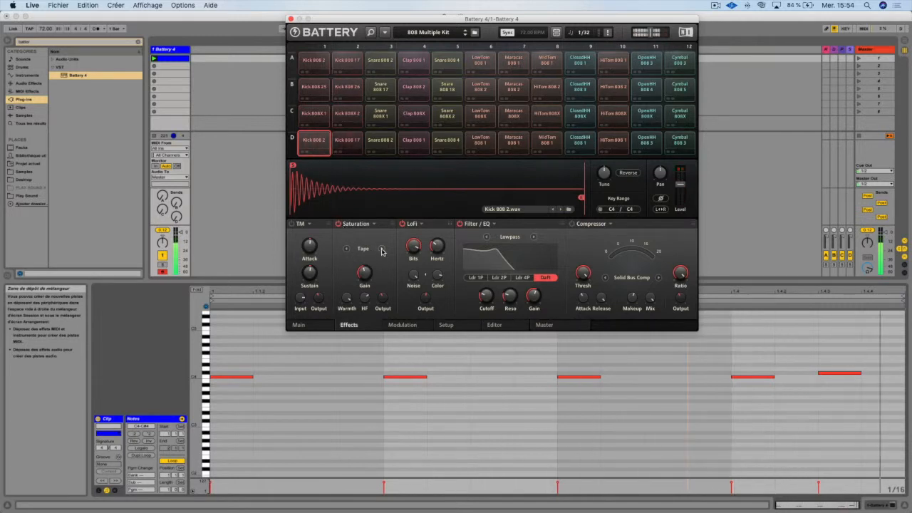
pyautogui.moveTo(364, 272); pyautogui.dragTo(364, 270)
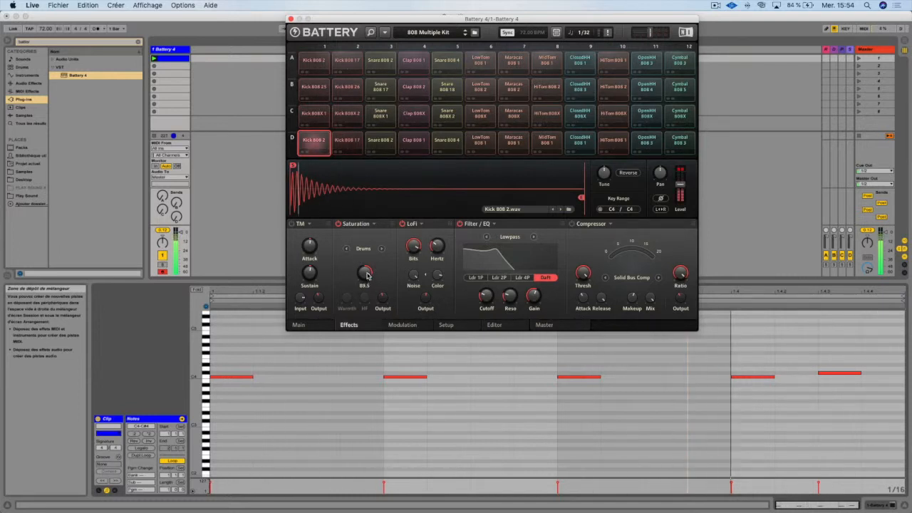
# Step: Turn on the TM effect, raise its sustain and lower its attack
pyautogui.click(292, 224)
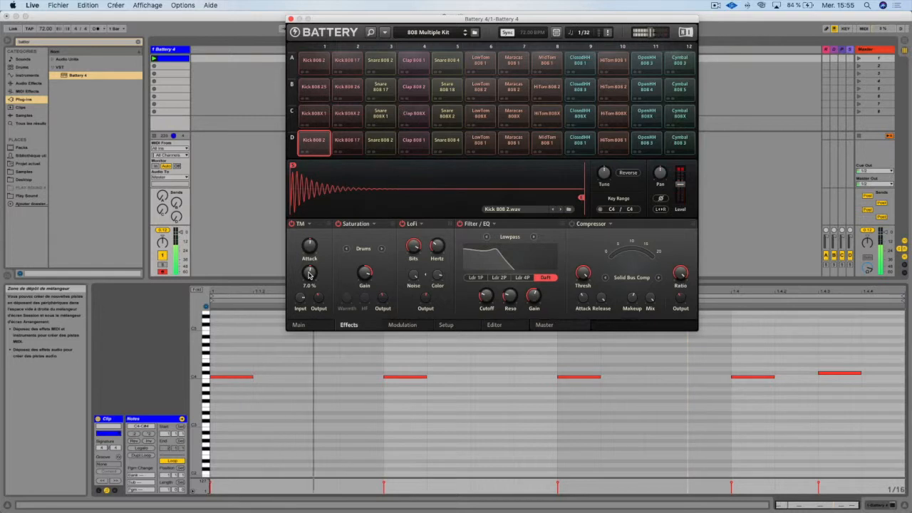
pyautogui.moveTo(309, 275); pyautogui.dragTo(310, 242)
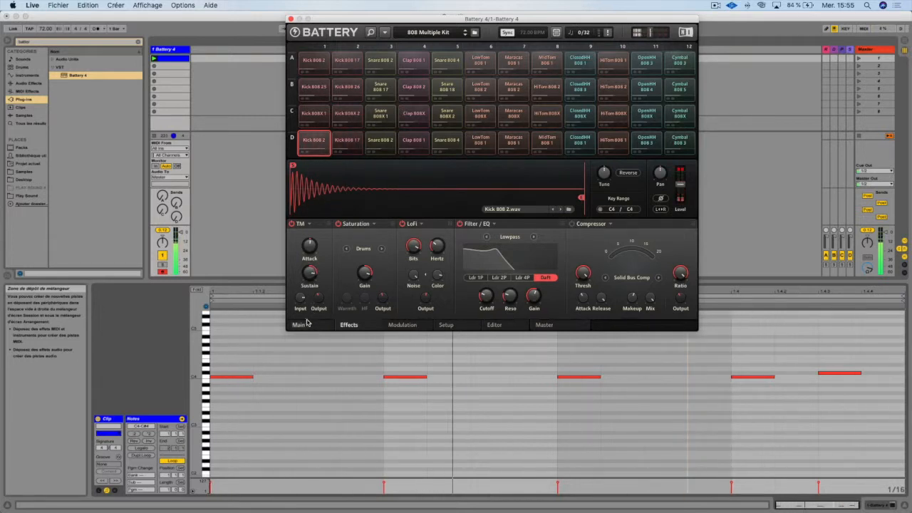
pyautogui.moveTo(309, 257); pyautogui.dragTo(309, 263)
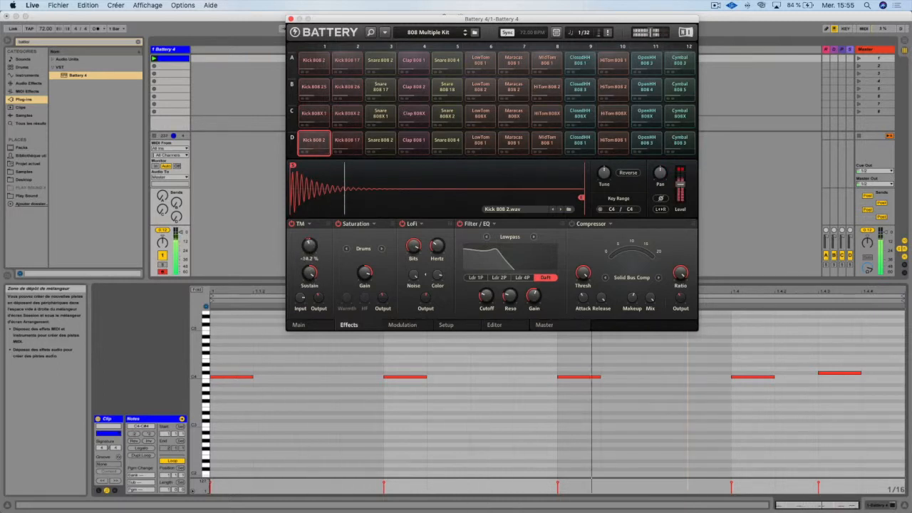
pyautogui.moveTo(309, 245); pyautogui.dragTo(308, 266)
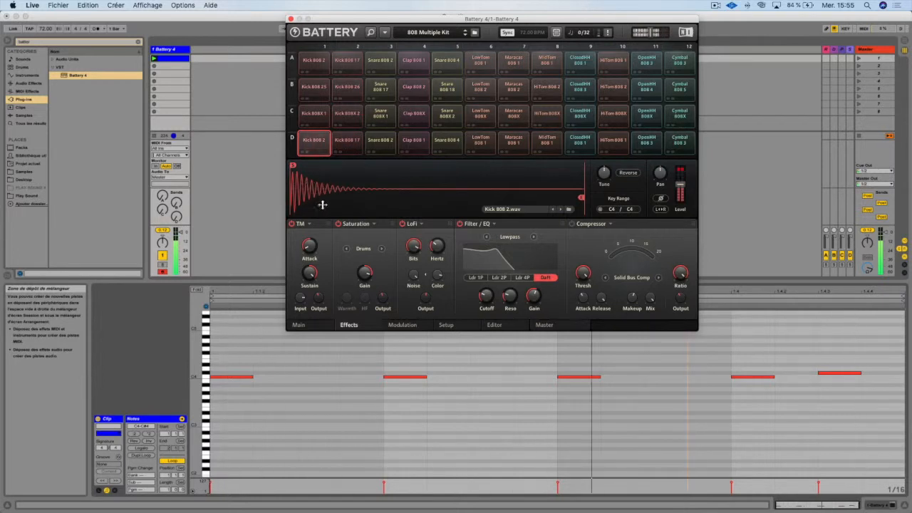
# Step: Lower the TM sustain and adjust the effect's input and output levels
pyautogui.moveTo(311, 247); pyautogui.dragTo(316, 271)
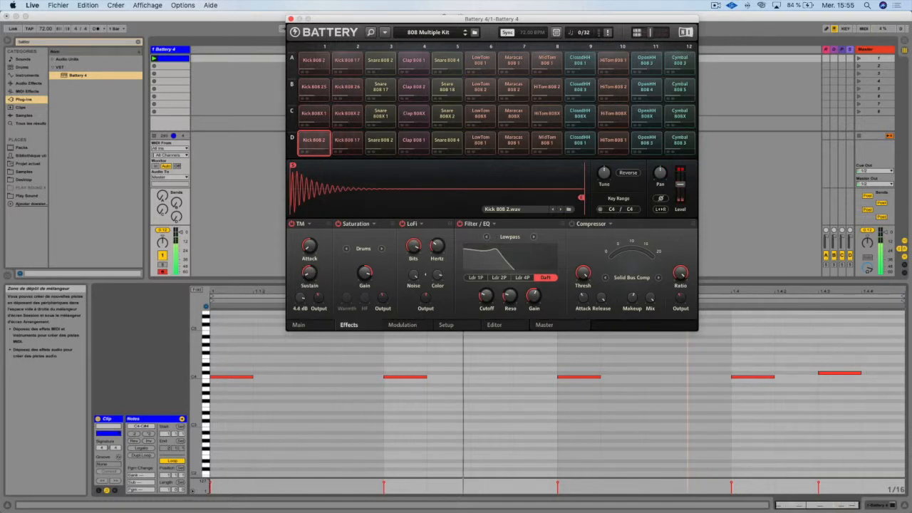
pyautogui.moveTo(320, 302)
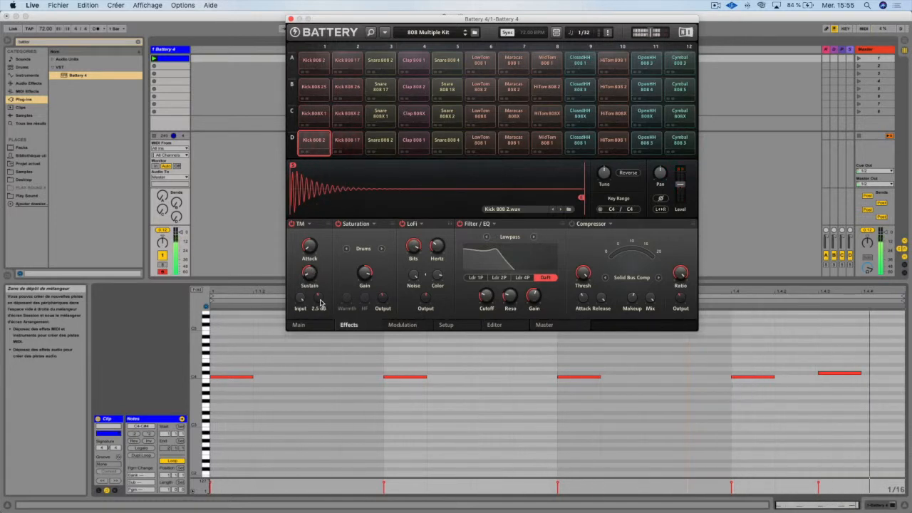
pyautogui.moveTo(319, 303); pyautogui.dragTo(320, 299)
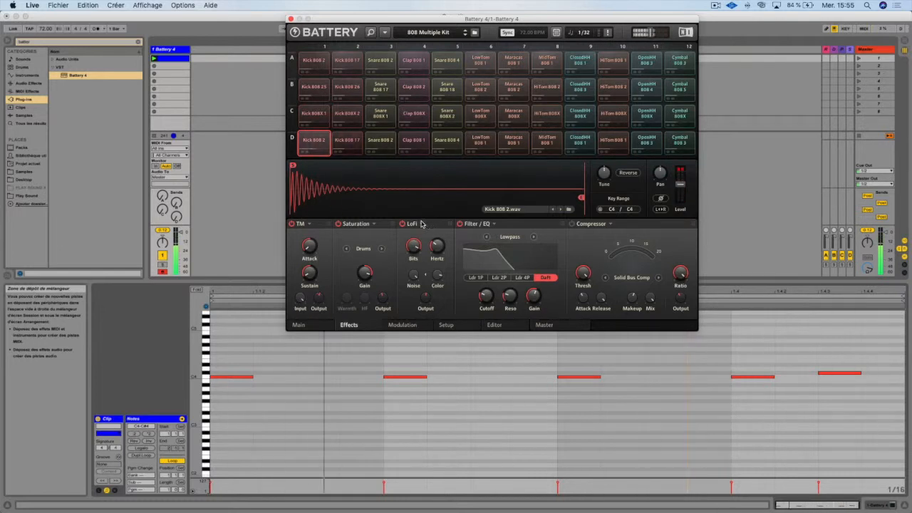
# Step: Turn the Solid Bus Comp compressor back on and readjust its threshold and release
pyautogui.click(571, 224)
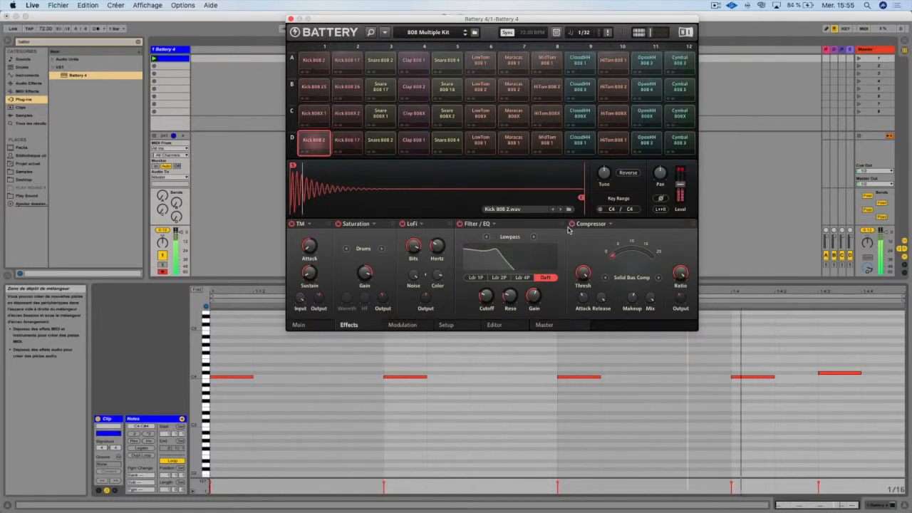
pyautogui.moveTo(584, 275); pyautogui.dragTo(601, 242)
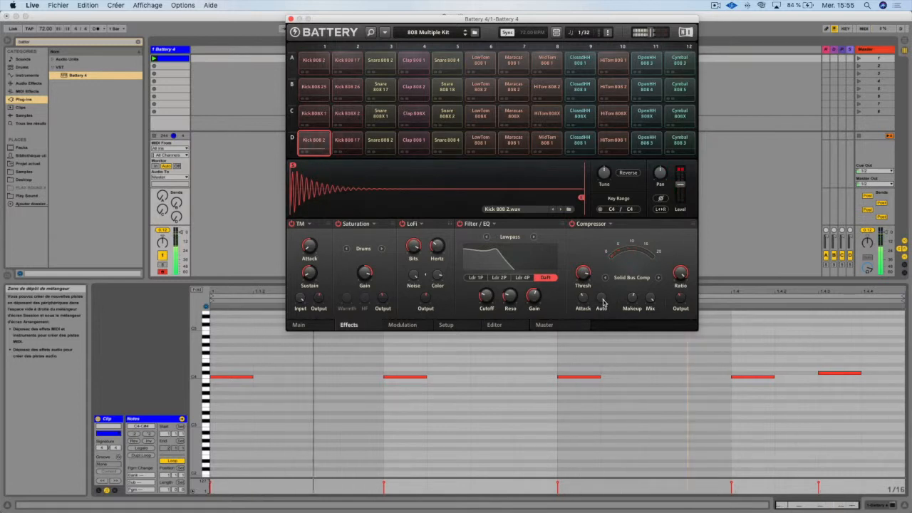
pyautogui.moveTo(602, 298); pyautogui.dragTo(601, 242)
pyautogui.moveTo(601, 297)
pyautogui.mouseDown()
pyautogui.moveTo(601, 306)
pyautogui.moveTo(601, 286)
pyautogui.moveTo(601, 316)
pyautogui.moveTo(585, 298)
pyautogui.moveTo(585, 307)
pyautogui.mouseUp()
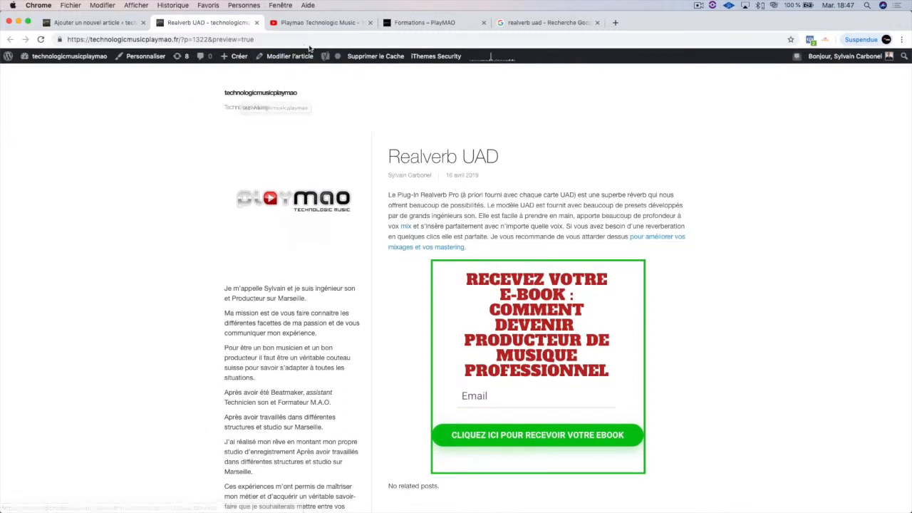
# Step: In Chrome, view the Playmao Technologic Music YouTube channel and browse the courses at playmao.fr/collections/formations
pyautogui.click(312, 23)
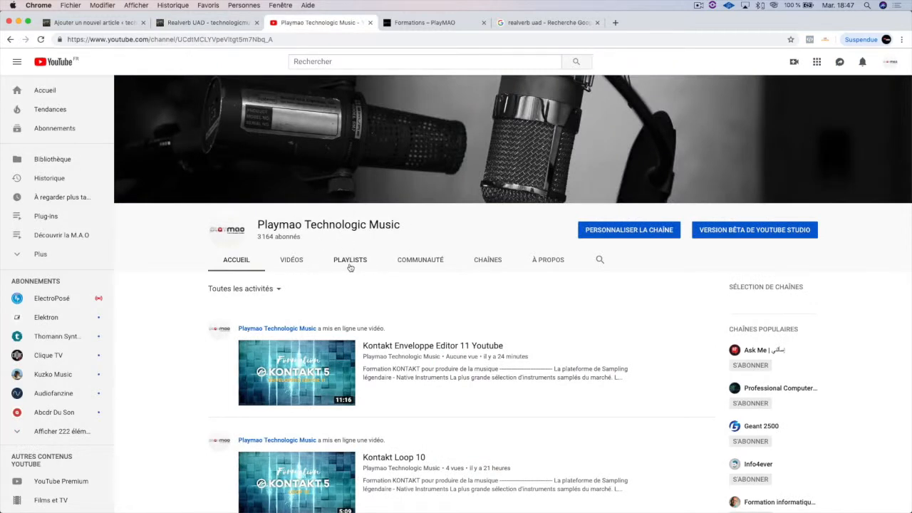
pyautogui.click(419, 26)
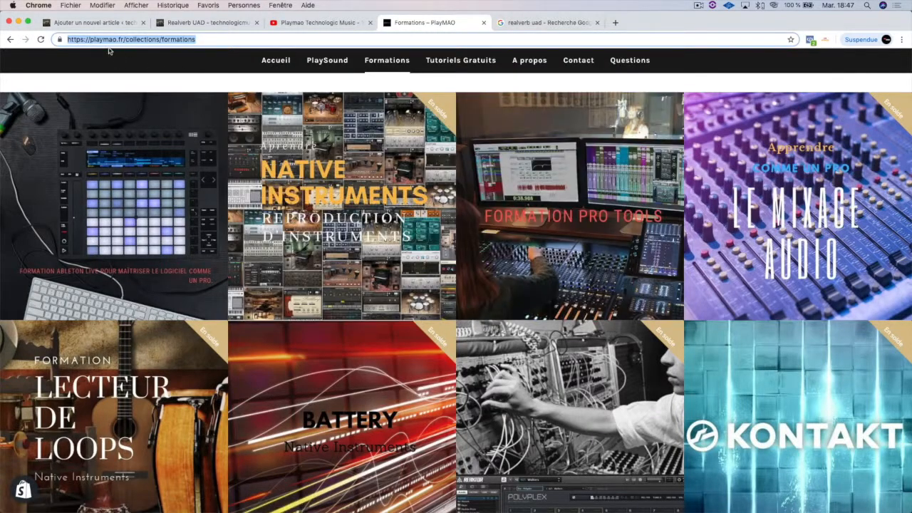
pyautogui.press('Return')
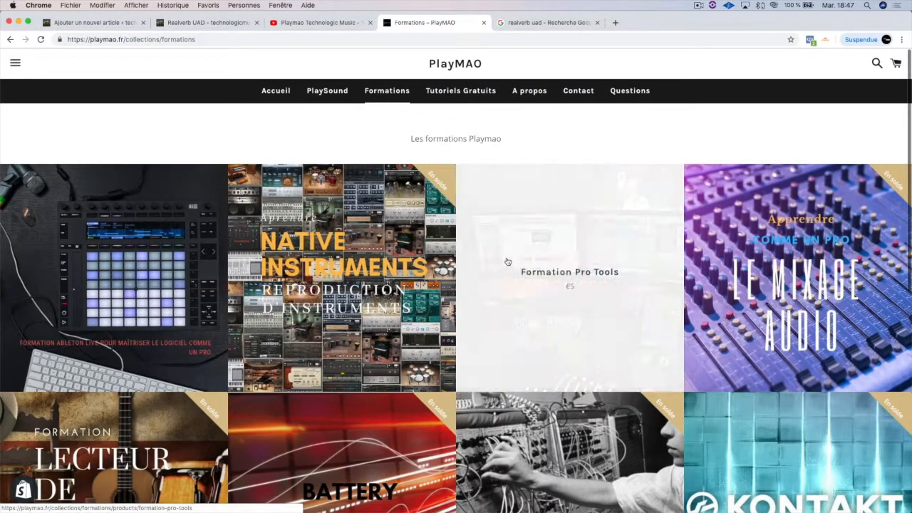
pyautogui.scroll(-5, 585, 406)
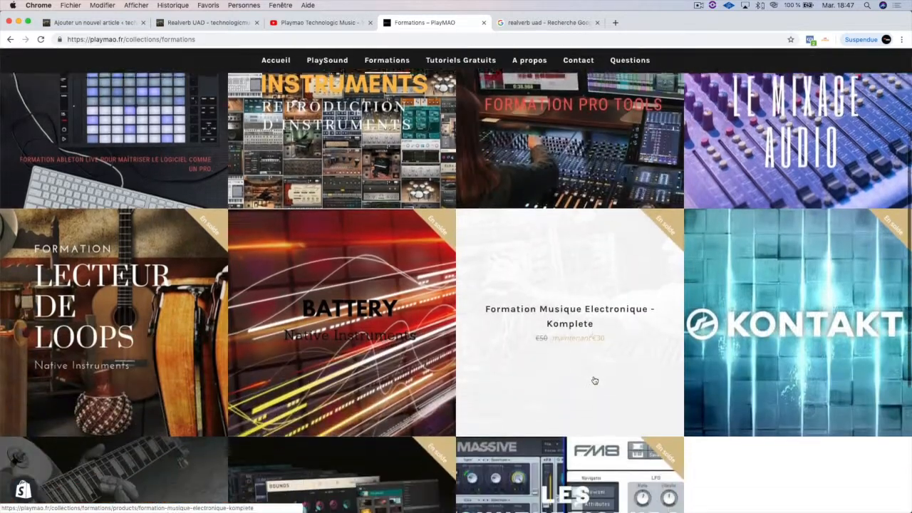
pyautogui.scroll(-4, 595, 380)
pyautogui.scroll(-2, 595, 380)
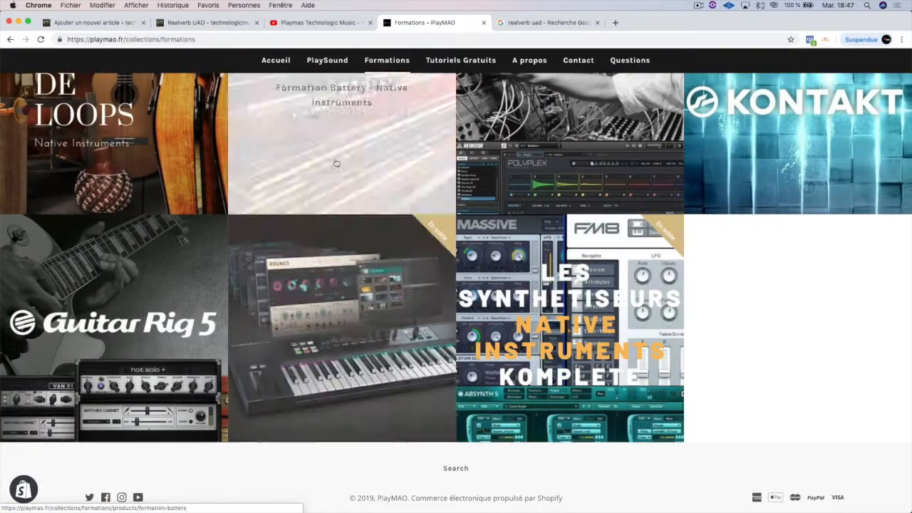
pyautogui.scroll(5, 375, 243)
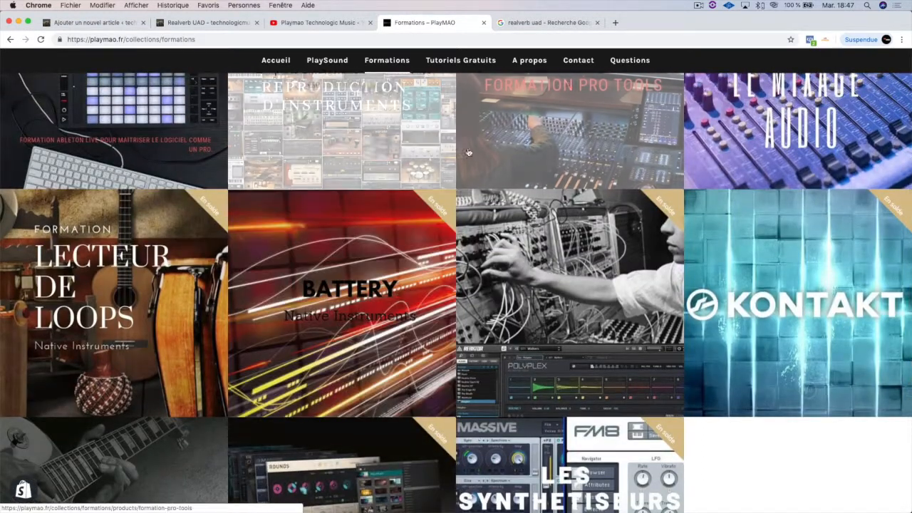
pyautogui.scroll(5, 542, 159)
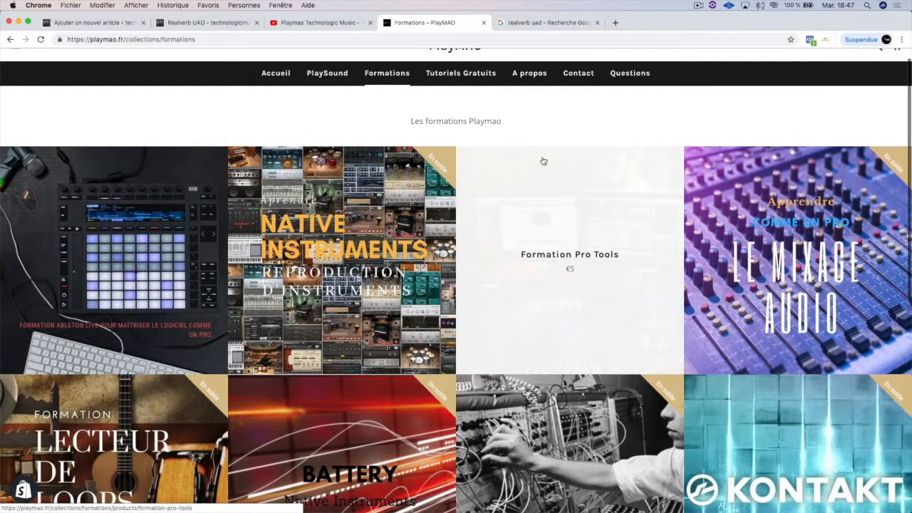
pyautogui.scroll(-1, 543, 161)
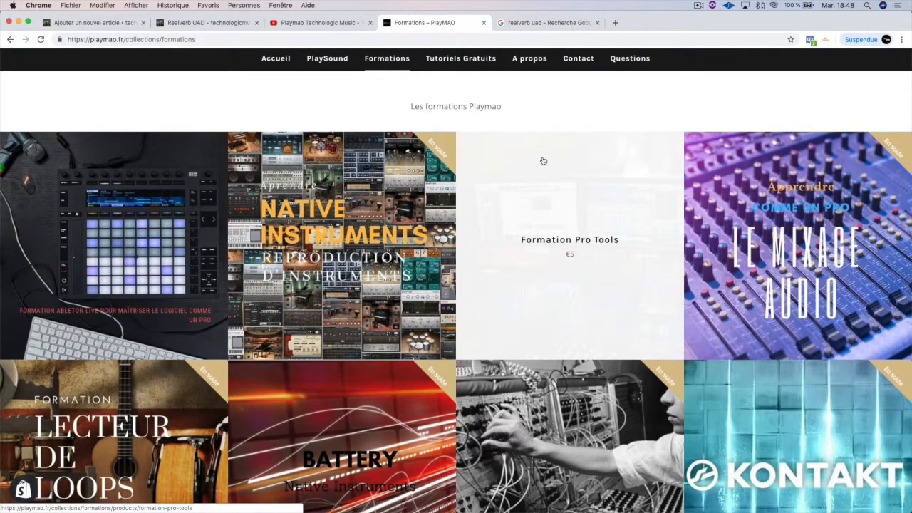
pyautogui.scroll(-2, 543, 161)
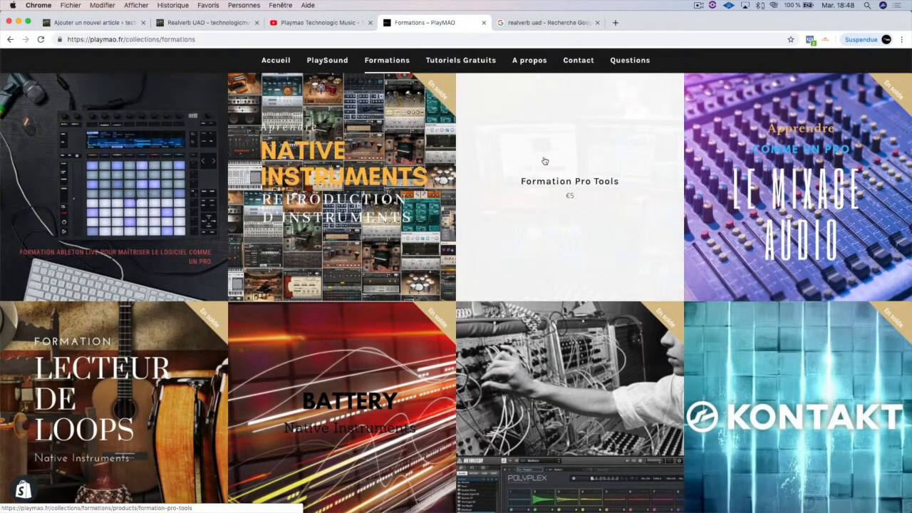